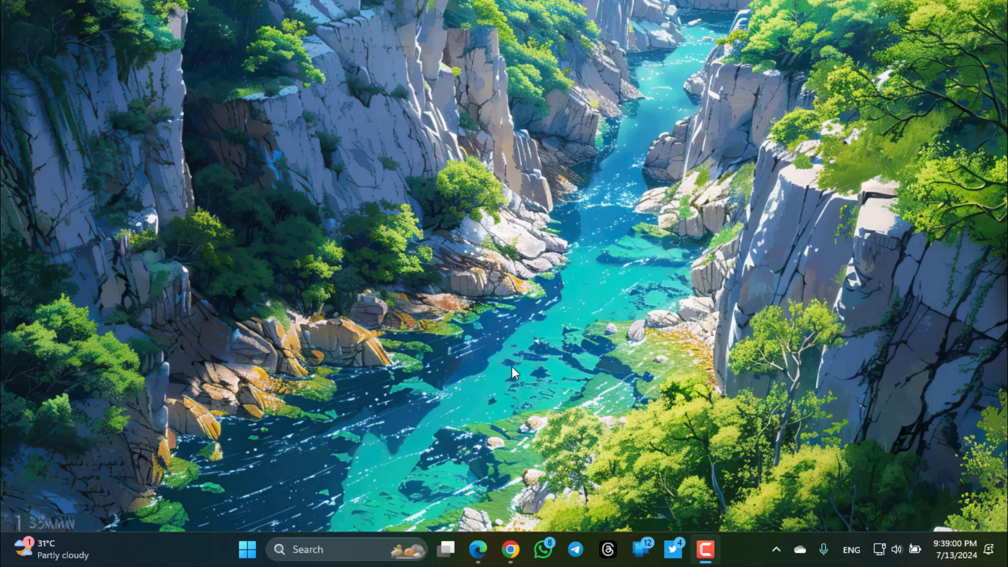
# Switch to Edge and download UniGetUI.Installer.exe from the assets of the UniGetUI 3.1.0 release page
pyautogui.moveTo(478, 549)
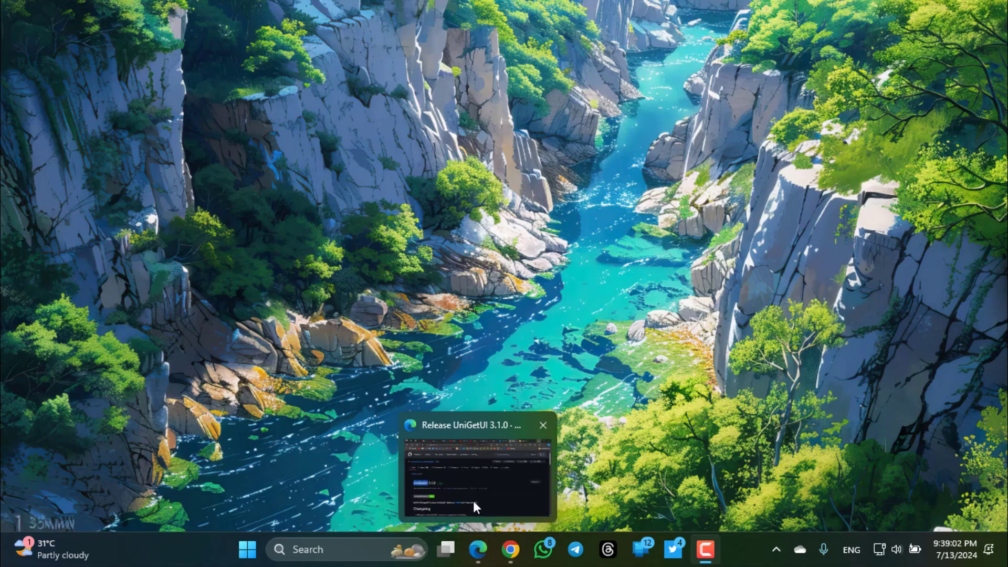
pyautogui.click(473, 500)
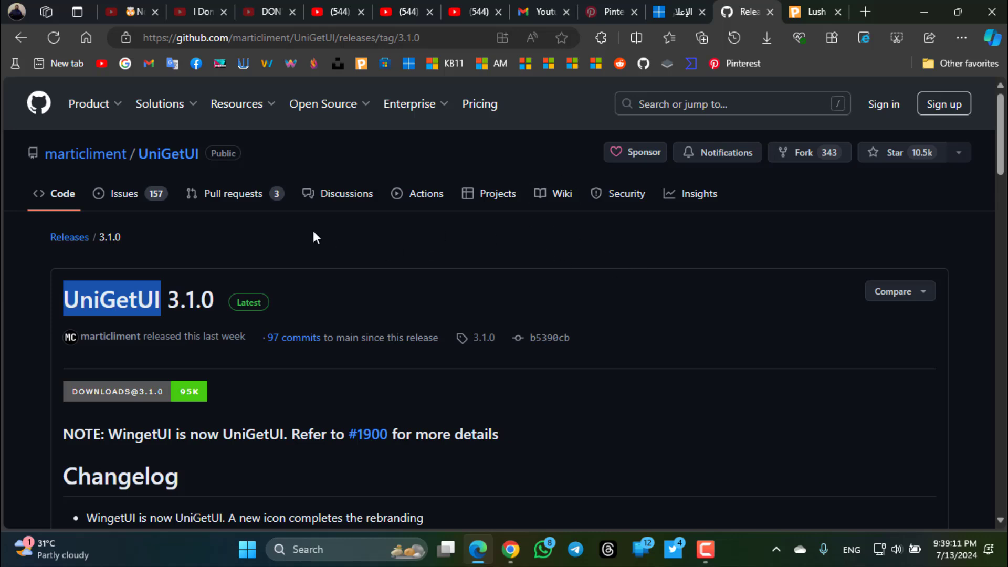
pyautogui.click(247, 306)
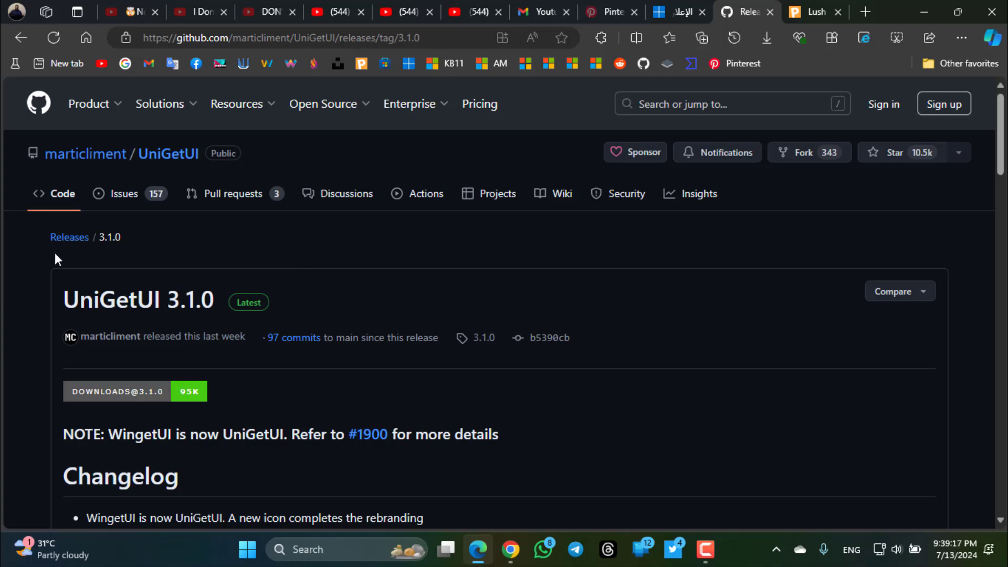
pyautogui.scroll(-20, 76, 260)
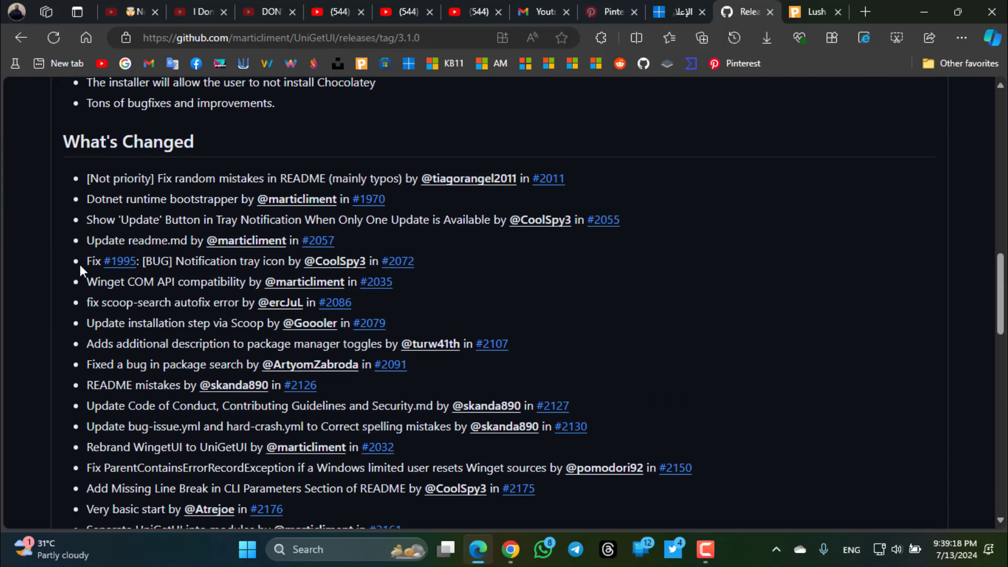
pyautogui.scroll(-12, 81, 266)
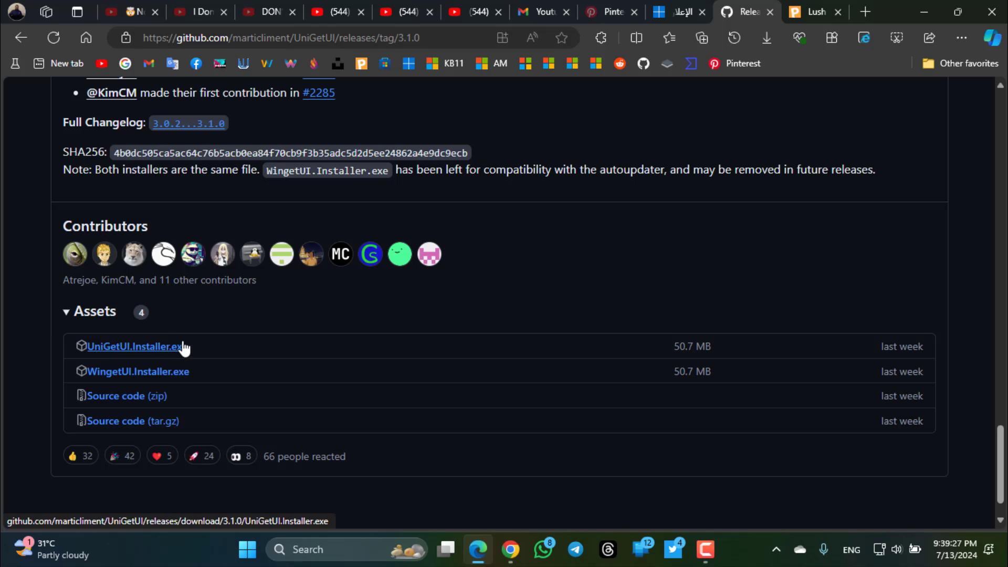
pyautogui.click(159, 348)
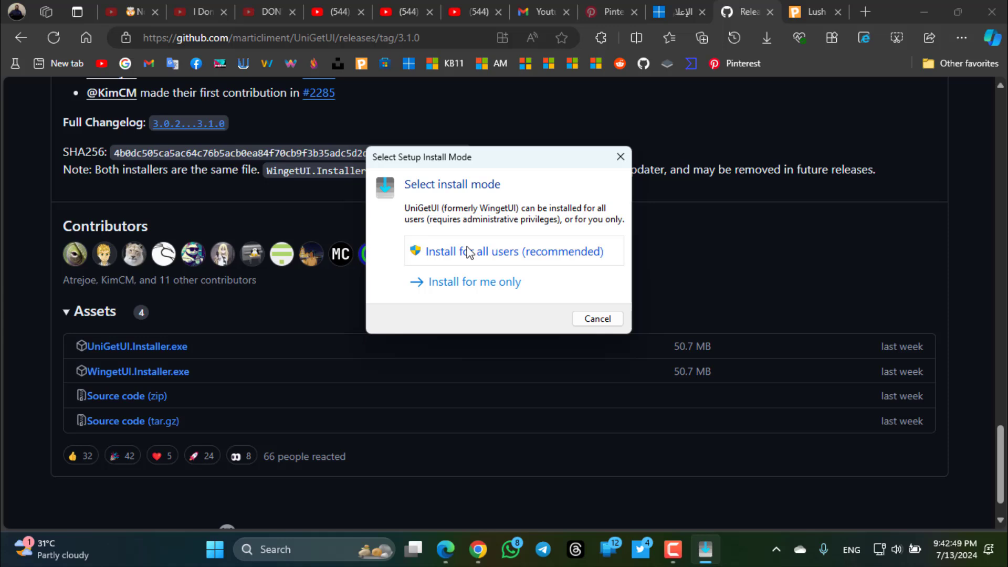
# Choose to install UniGetUI for the current user only, keeping English as the setup language
pyautogui.click(460, 282)
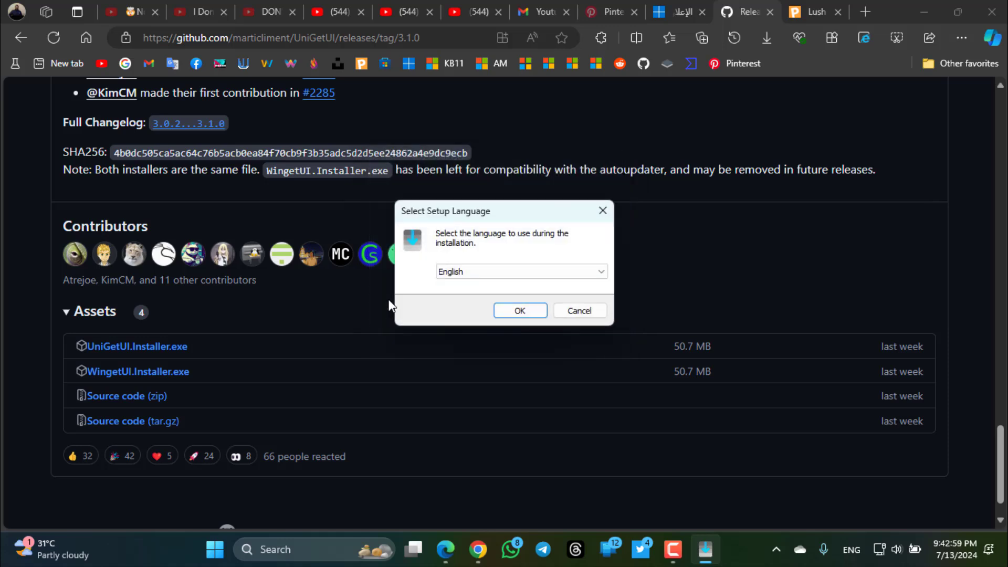
pyautogui.click(521, 273)
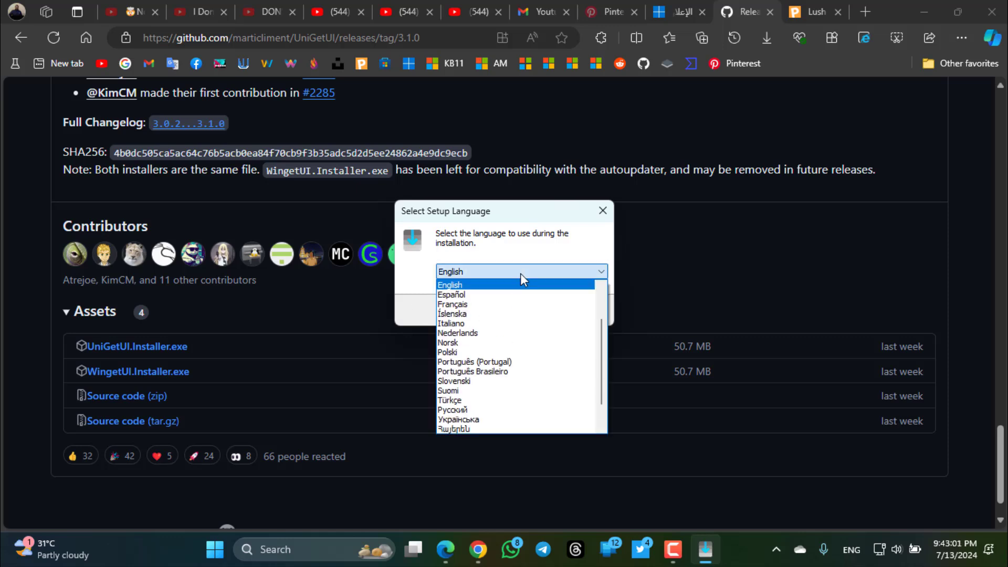
pyautogui.moveTo(603, 342); pyautogui.dragTo(581, 280)
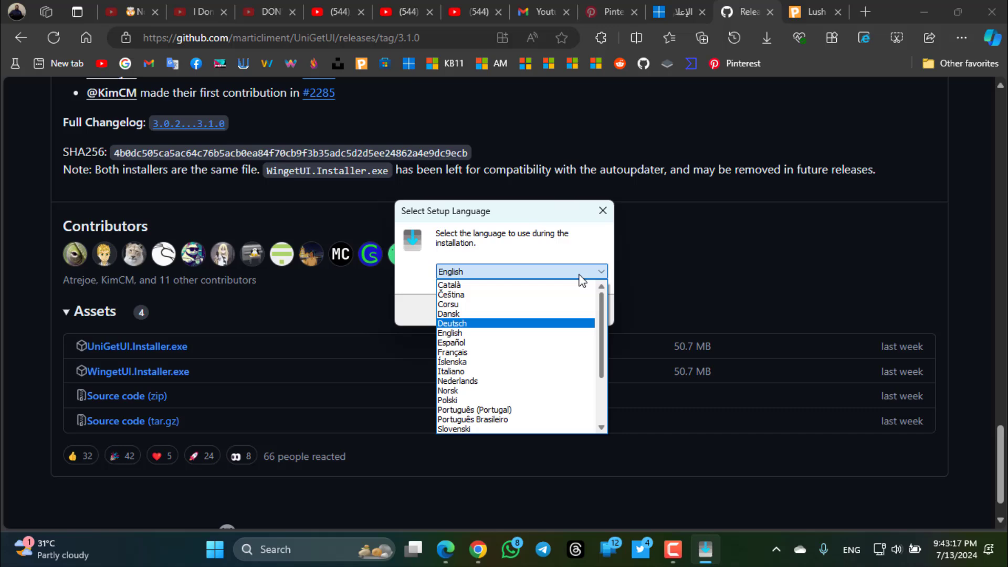
pyautogui.scroll(-2, 579, 347)
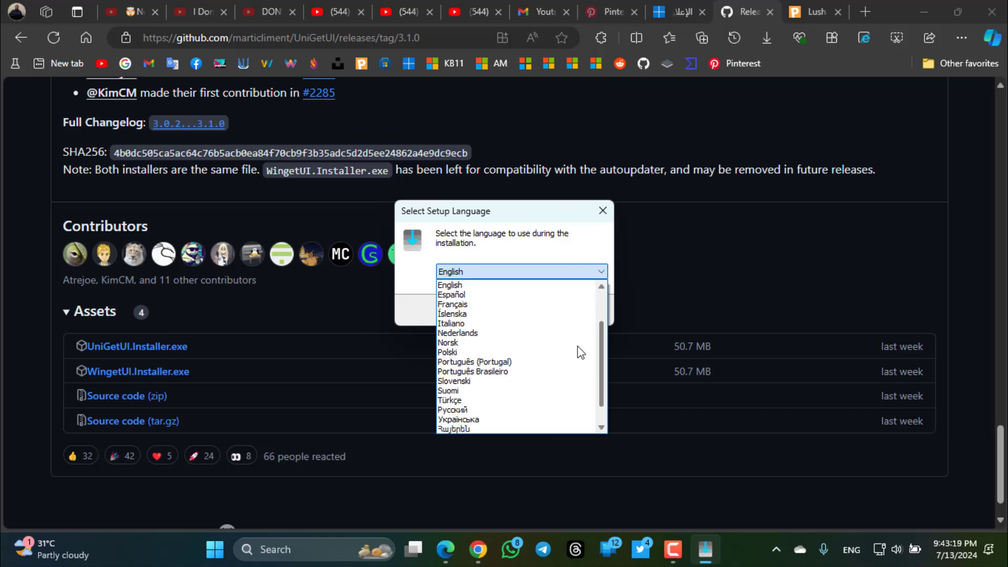
pyautogui.scroll(-1, 578, 404)
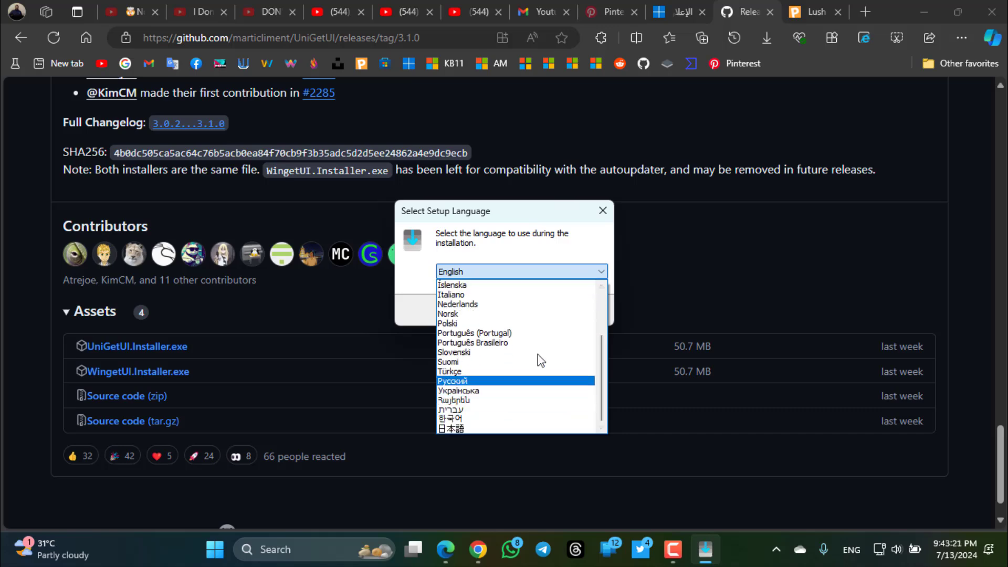
pyautogui.click(407, 279)
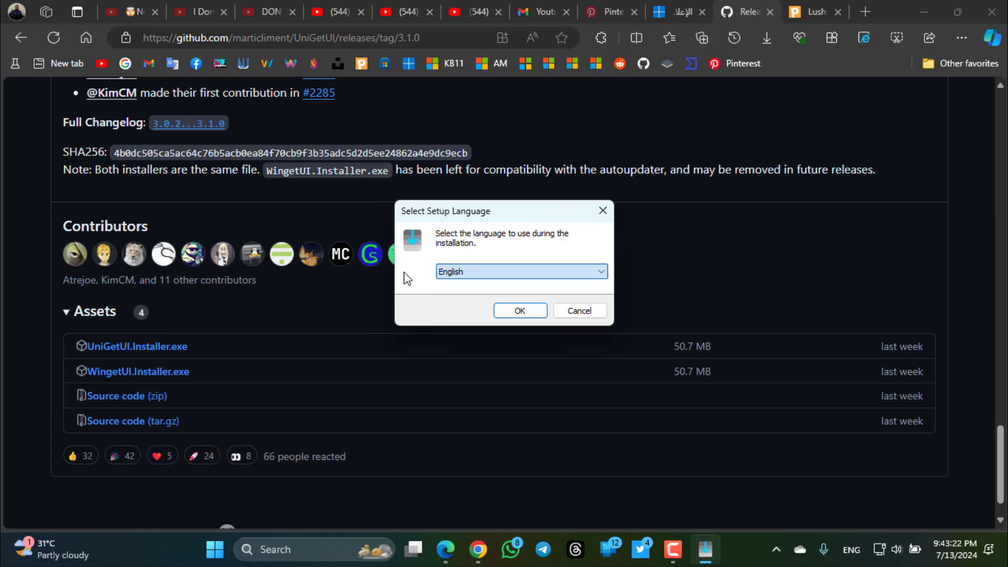
pyautogui.click(496, 311)
# Install UniGetUI in the default folder as a regular installation with Start menu and Desktop shortcuts and Chocolatey
pyautogui.click(578, 388)
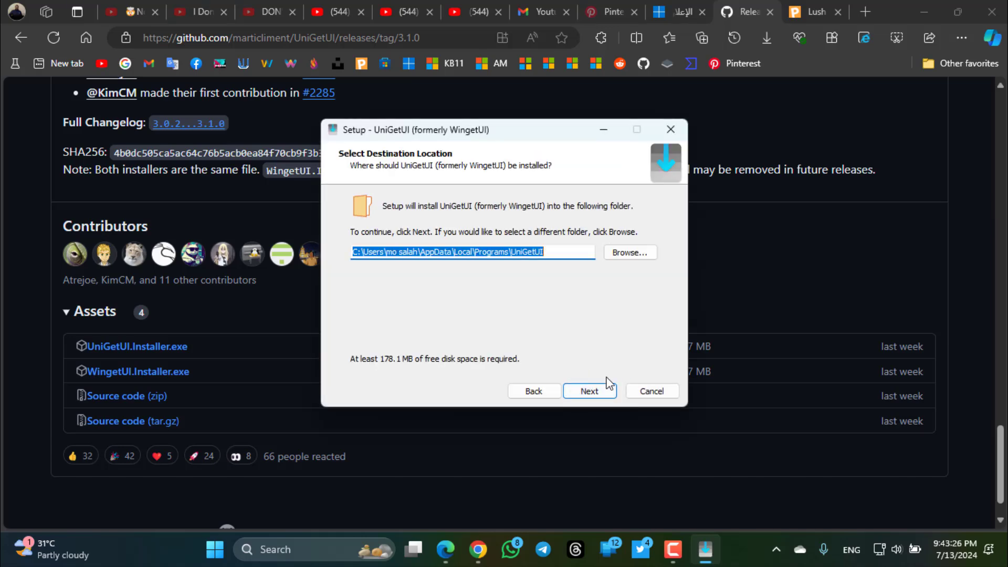
pyautogui.click(585, 391)
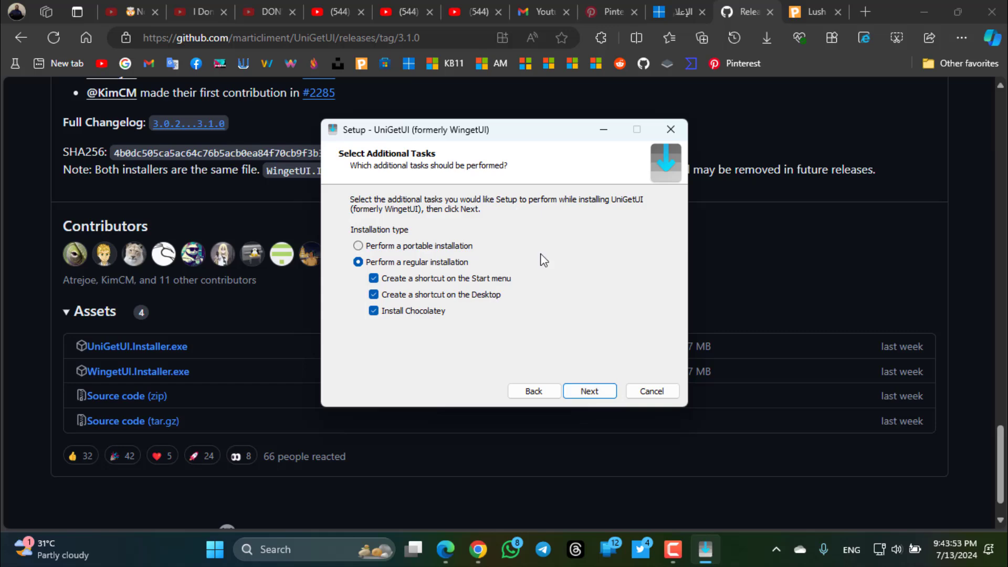
pyautogui.click(389, 247)
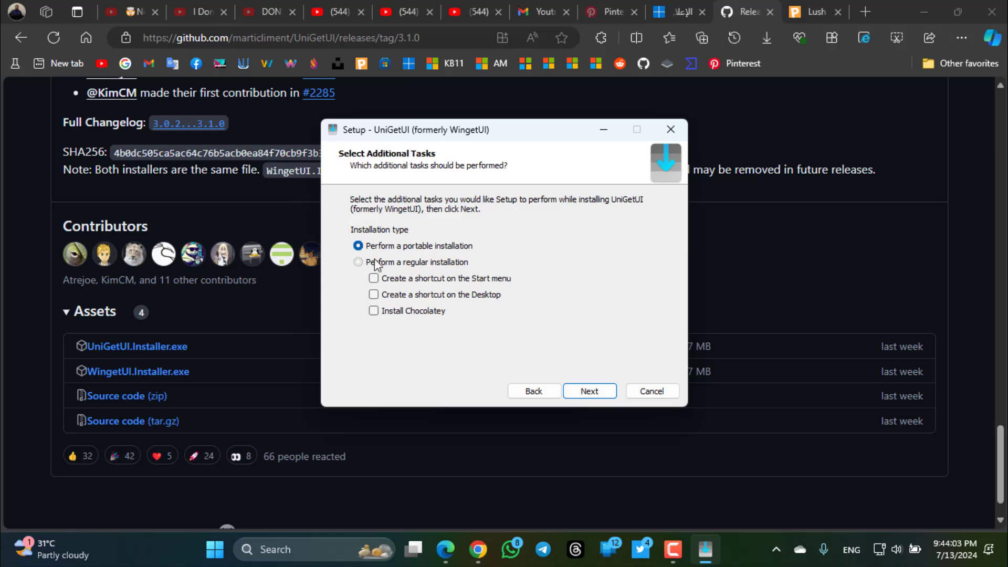
pyautogui.click(374, 262)
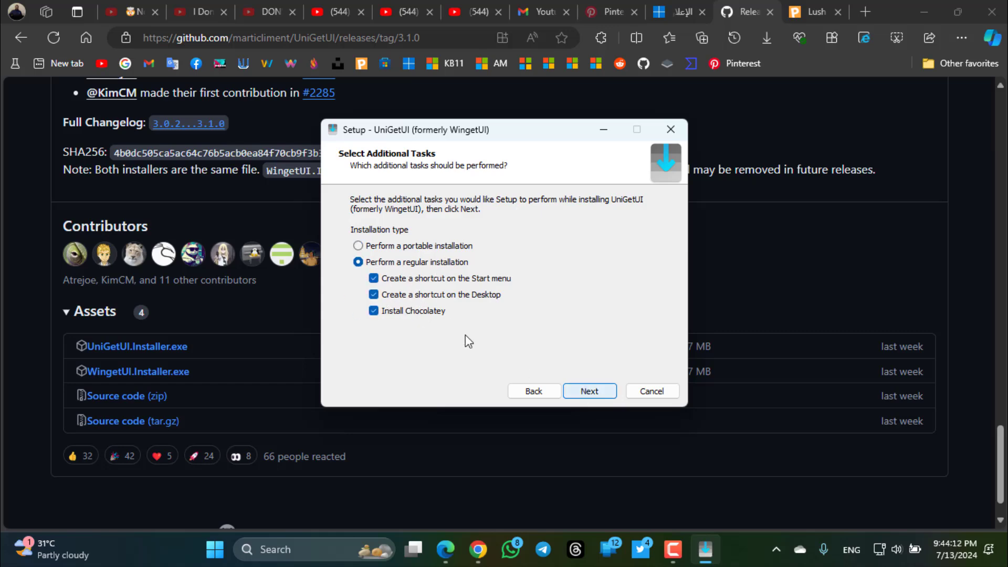
pyautogui.click(589, 391)
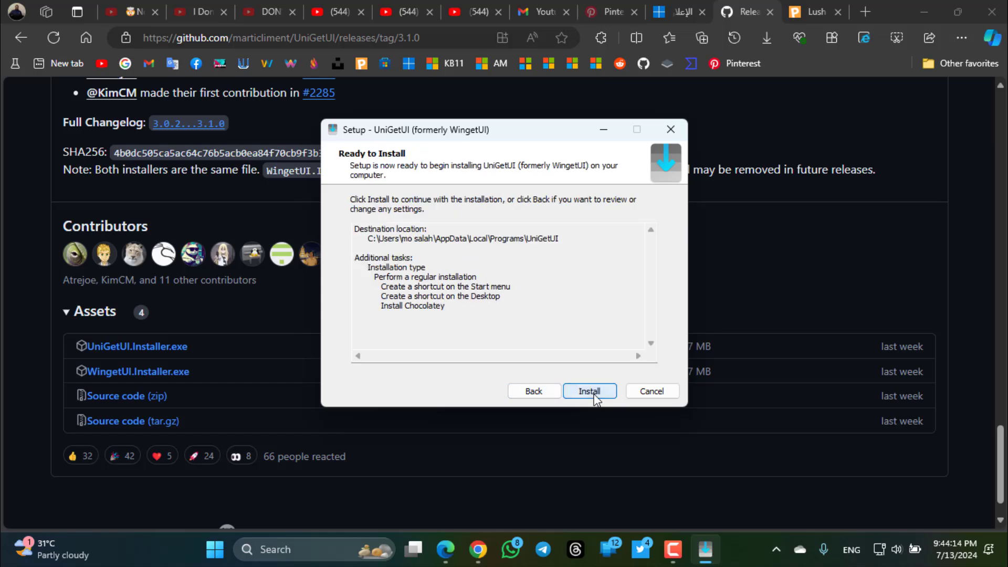
pyautogui.click(589, 392)
# Minimize the browser and finish the setup with UniGetUI launched in a maximized window
pyautogui.click(924, 12)
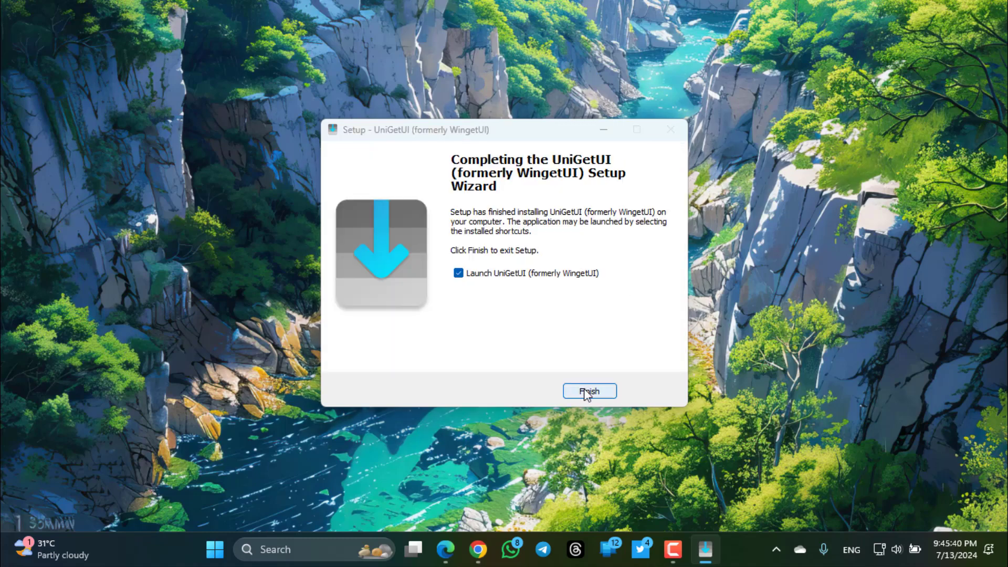
pyautogui.click(586, 391)
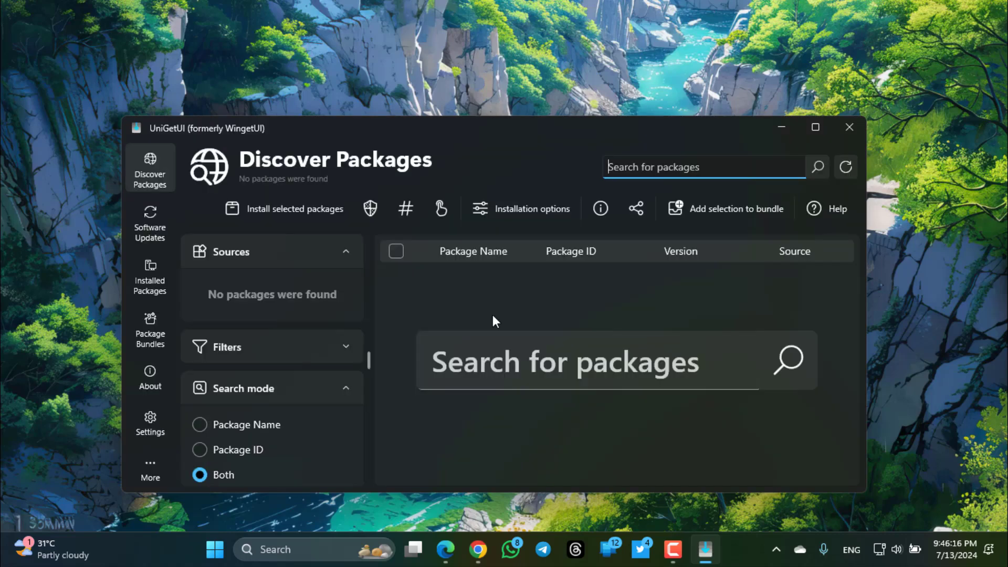
pyautogui.click(815, 127)
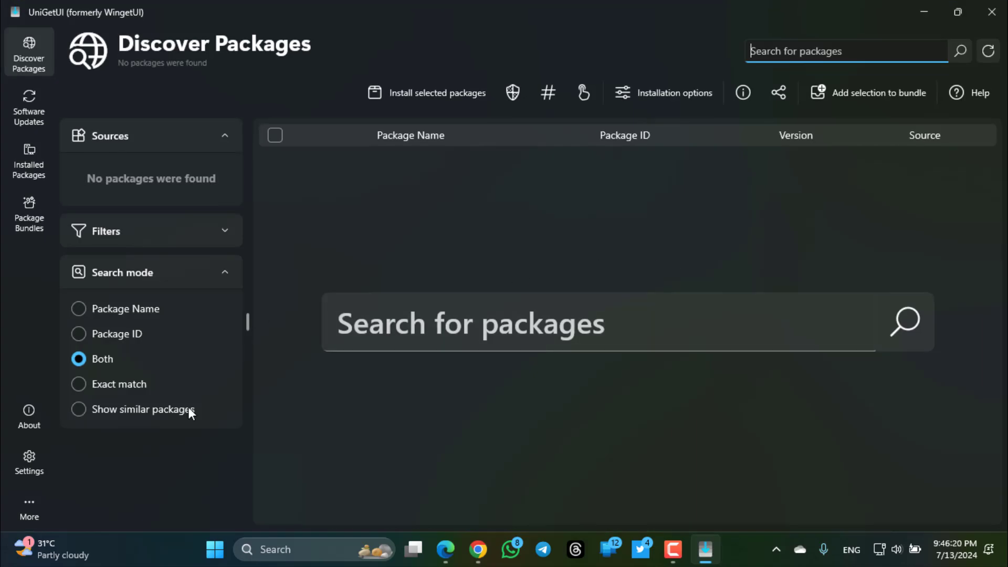
# Set the UniGetUI display language to Arabic in the general preferences and restart the program to apply it
pyautogui.click(12, 459)
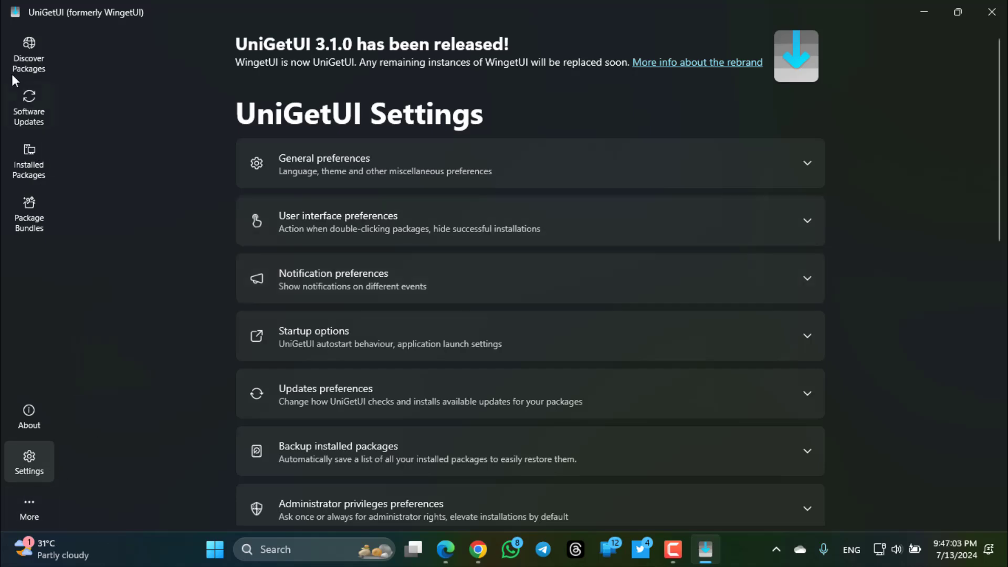
pyautogui.click(16, 74)
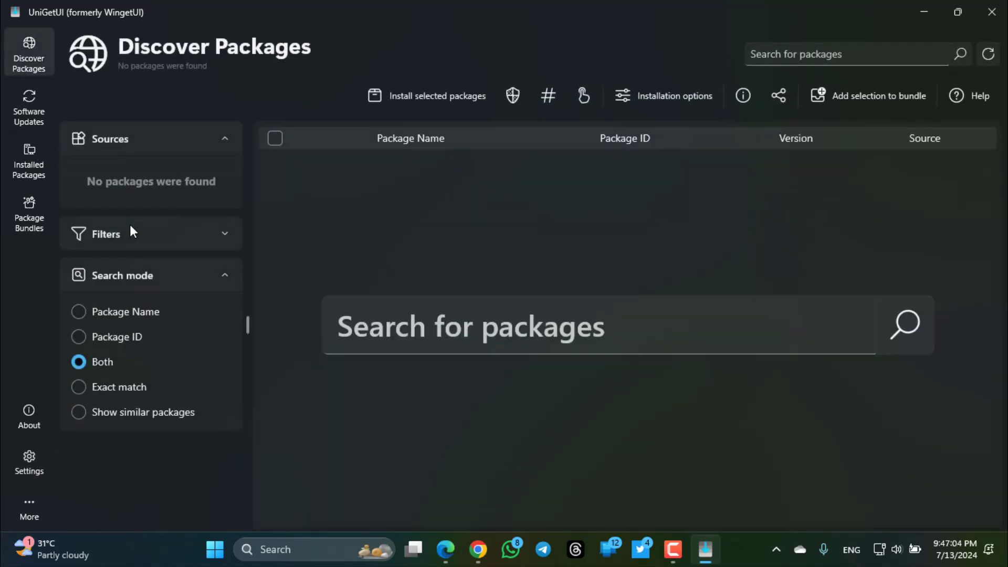
pyautogui.click(27, 471)
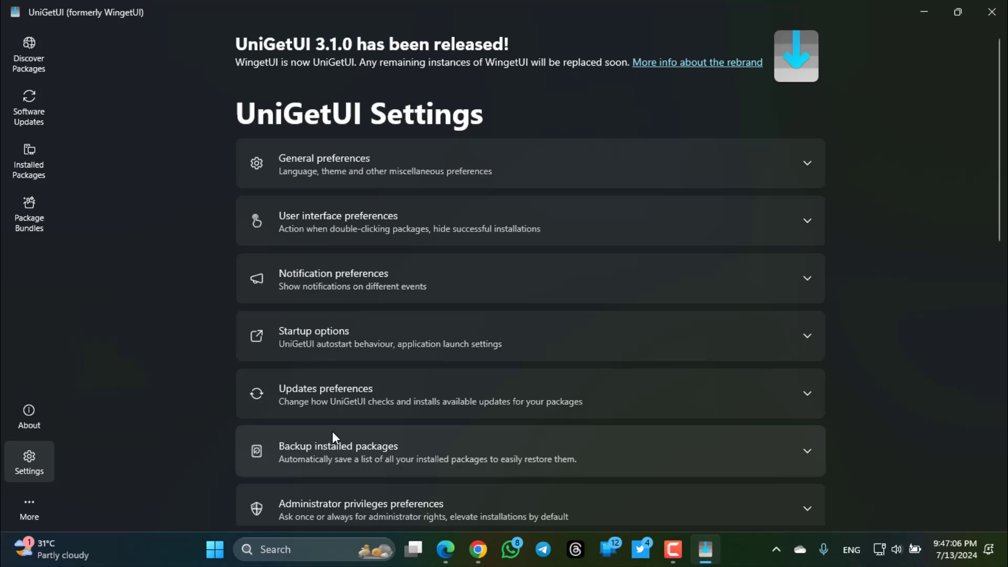
pyautogui.click(405, 166)
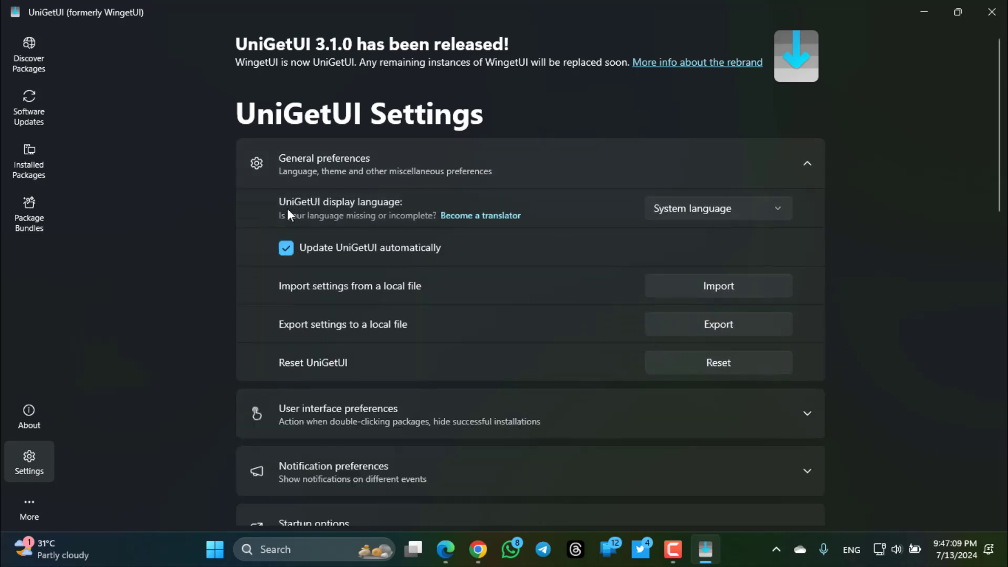
pyautogui.click(698, 213)
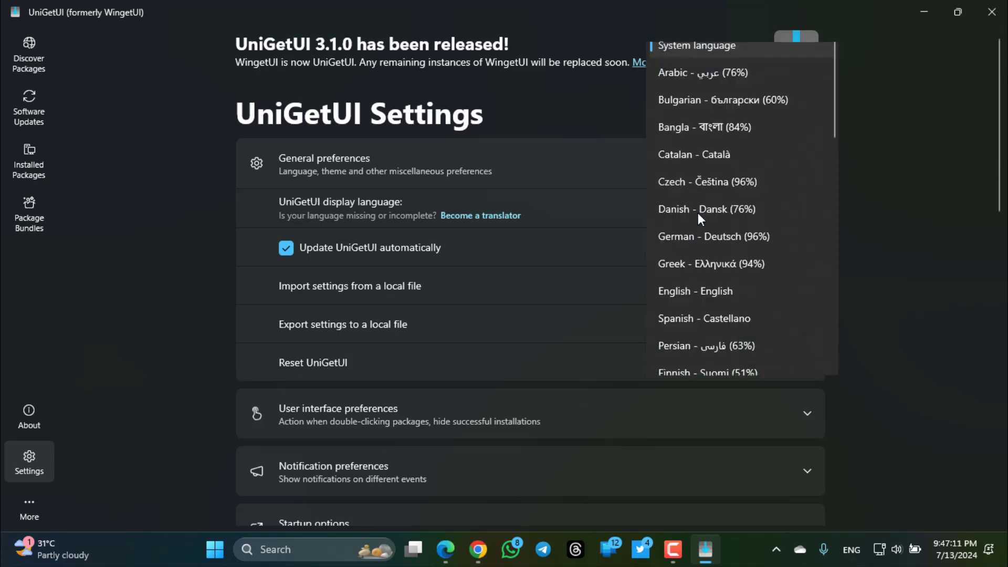
pyautogui.click(711, 74)
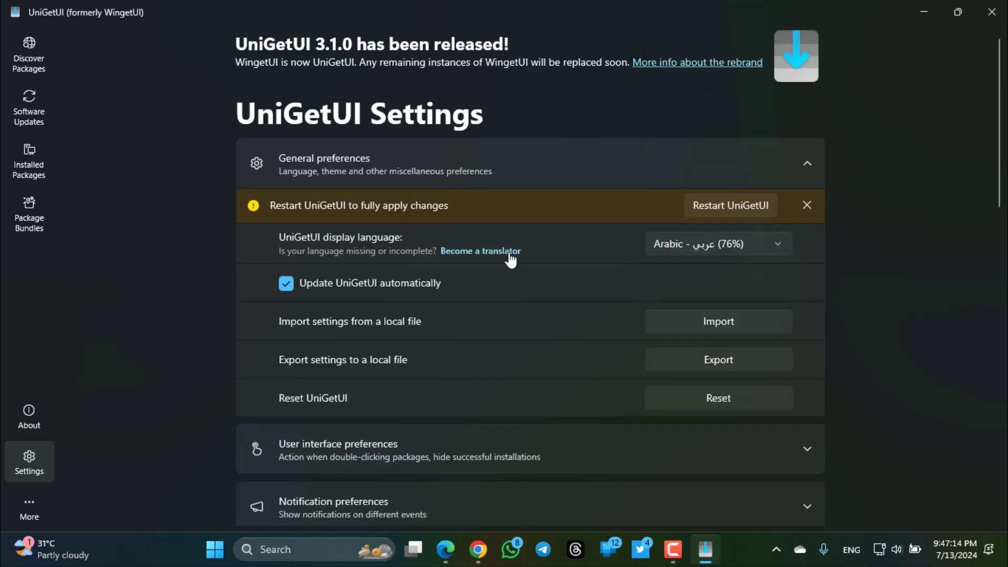
pyautogui.click(706, 207)
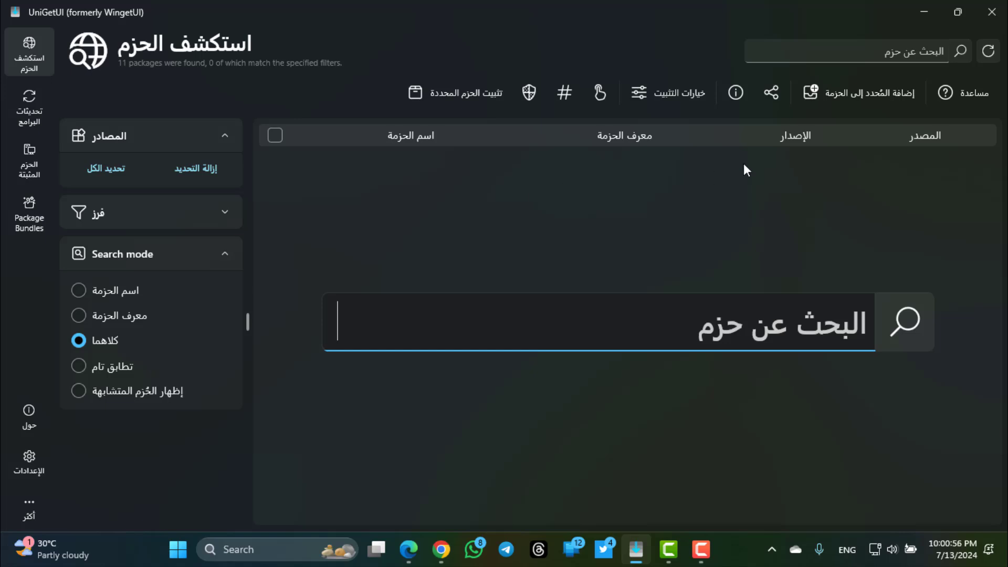
# Search the available packages for "media" and look through the results down to the end of the list
pyautogui.click(809, 52)
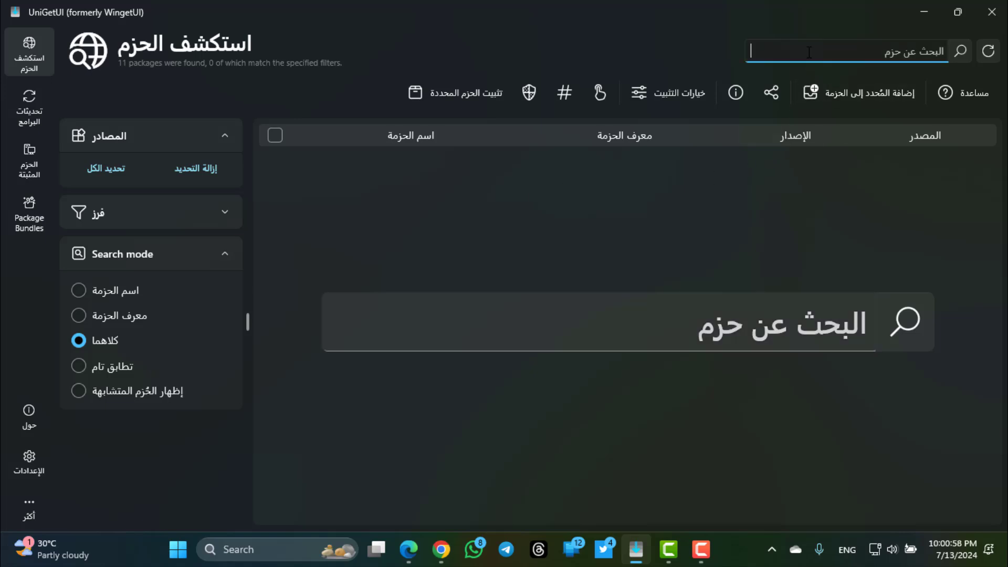
pyautogui.write('media')
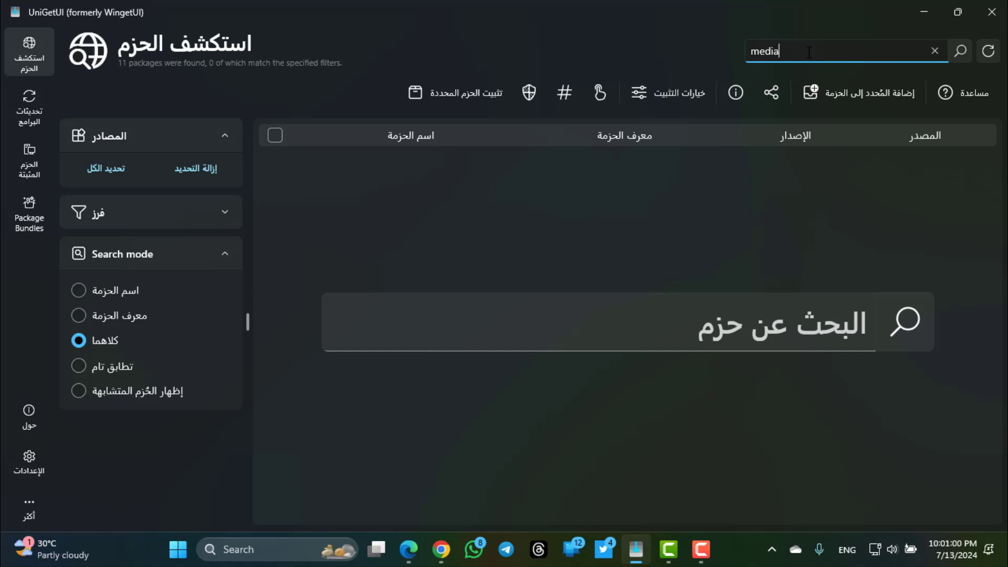
pyautogui.press('Return')
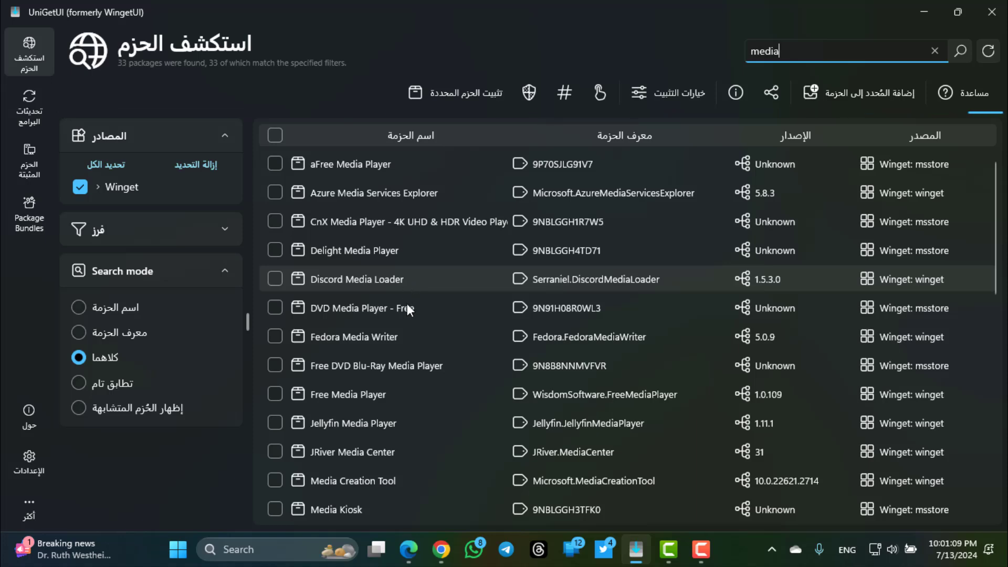
pyautogui.scroll(-5, 392, 384)
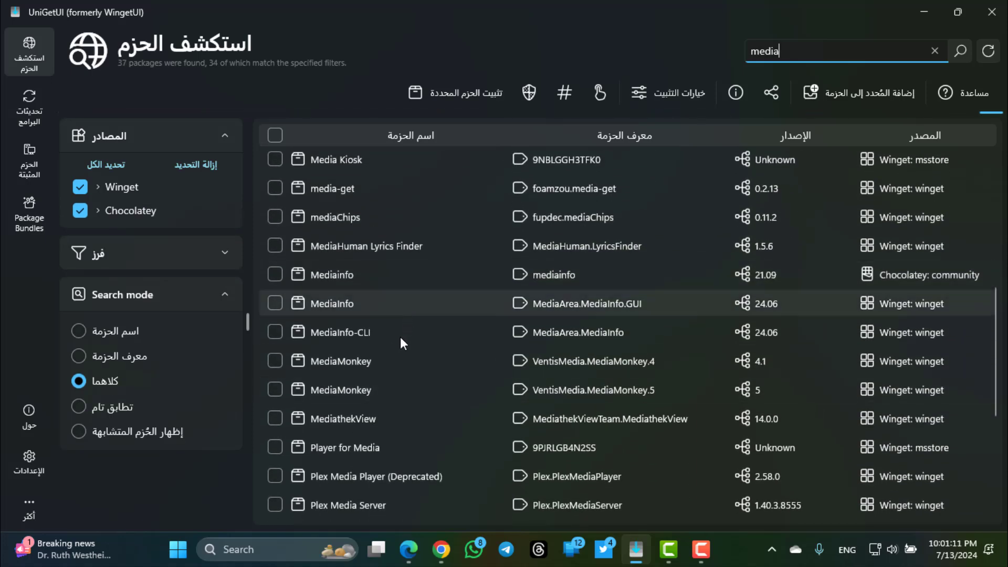
pyautogui.scroll(-4, 402, 336)
pyautogui.scroll(-1, 385, 312)
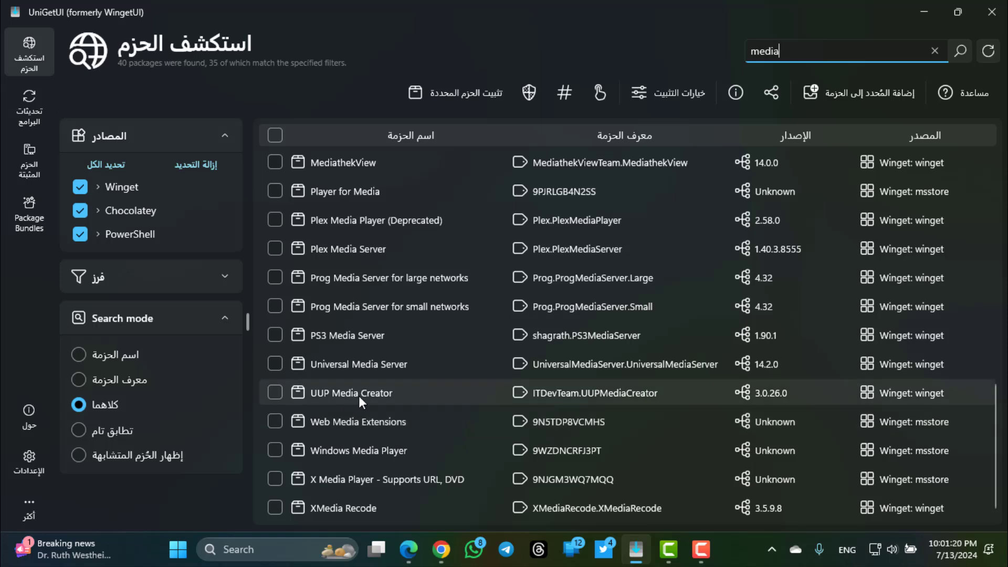
# Mark the UUP Media Creator package for installation and clear its selection again
pyautogui.click(273, 397)
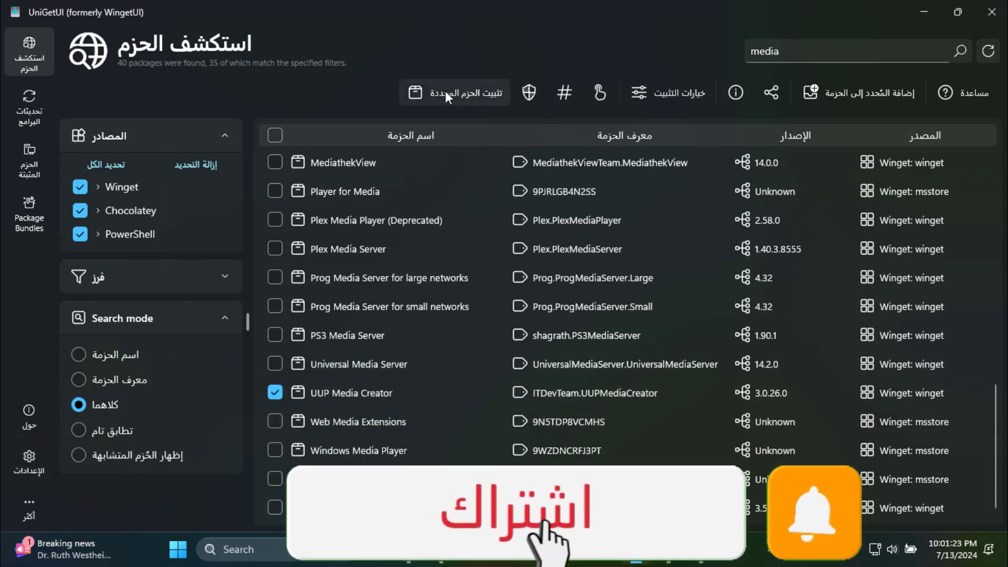
pyautogui.click(277, 395)
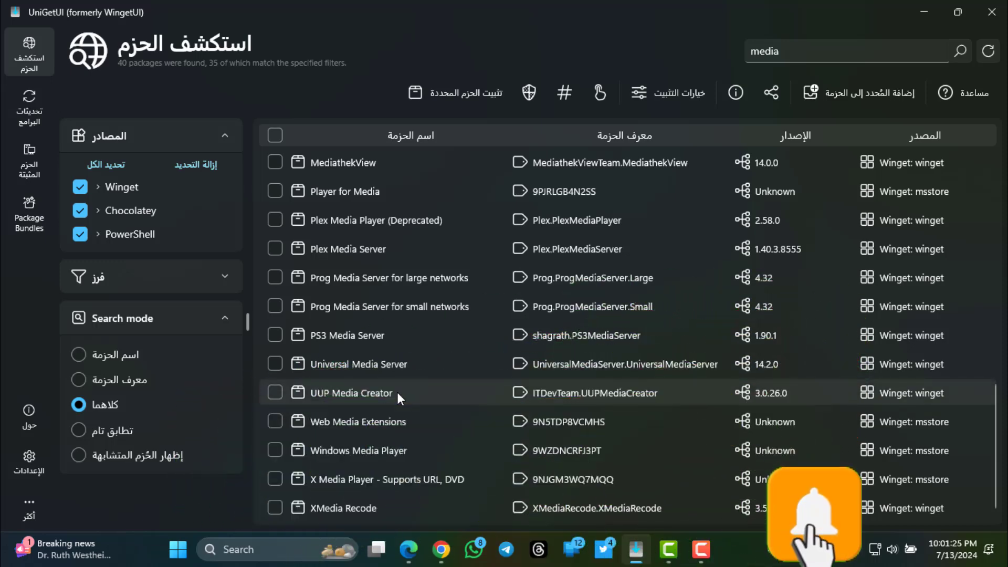
pyautogui.scroll(6, 397, 393)
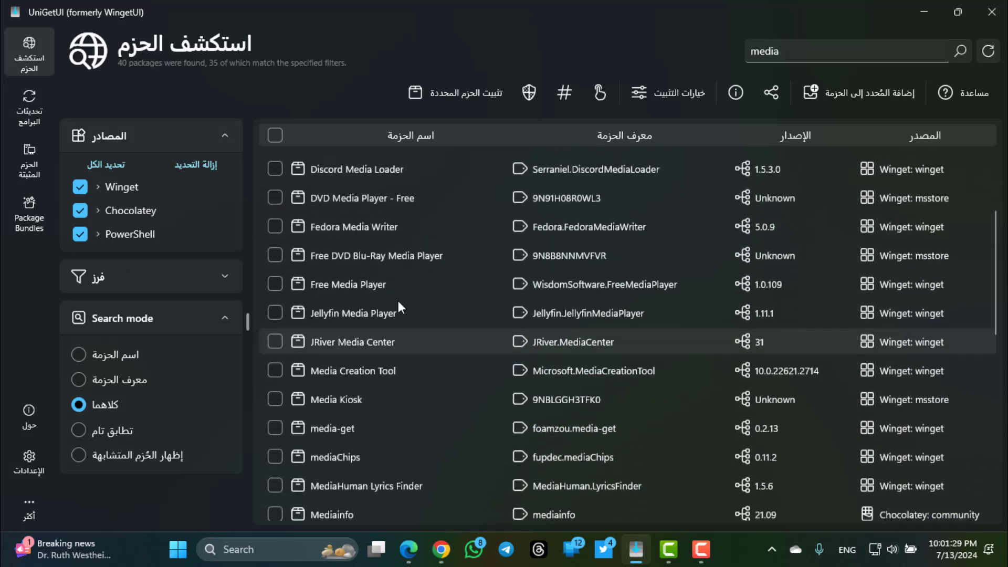
# Search the available packages for "vlc"
pyautogui.scroll(3, 387, 429)
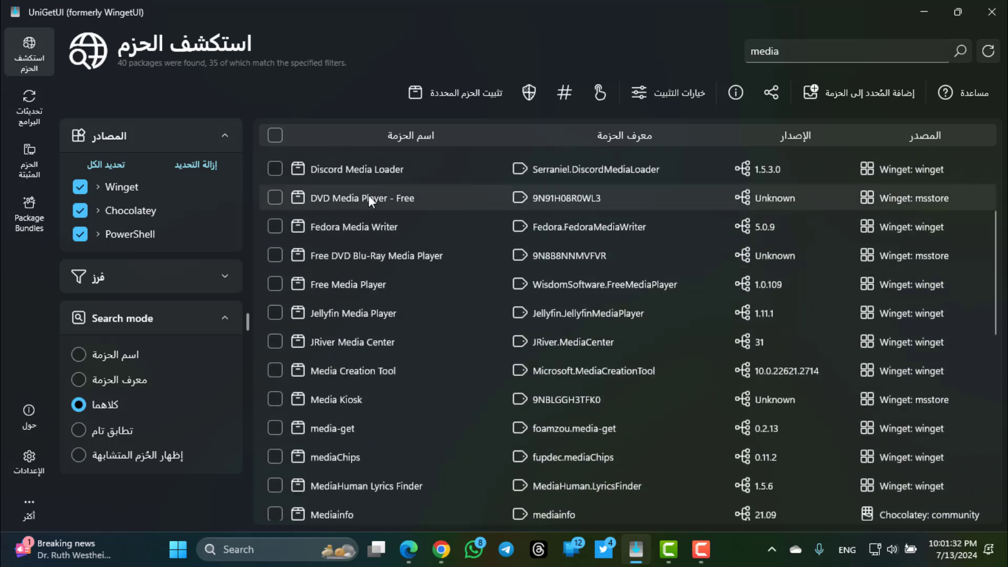
pyautogui.doubleClick(738, 49)
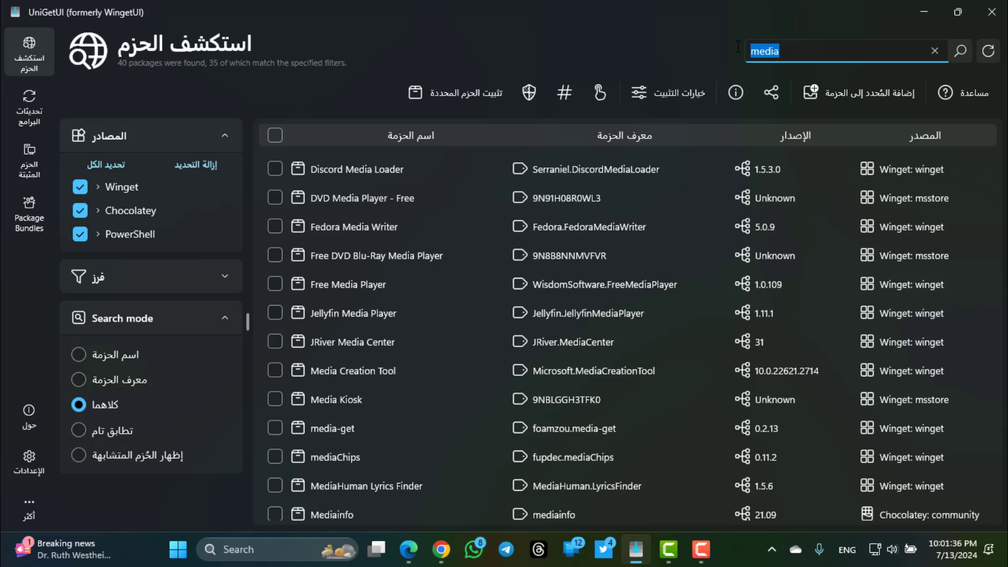
pyautogui.write('vlc')
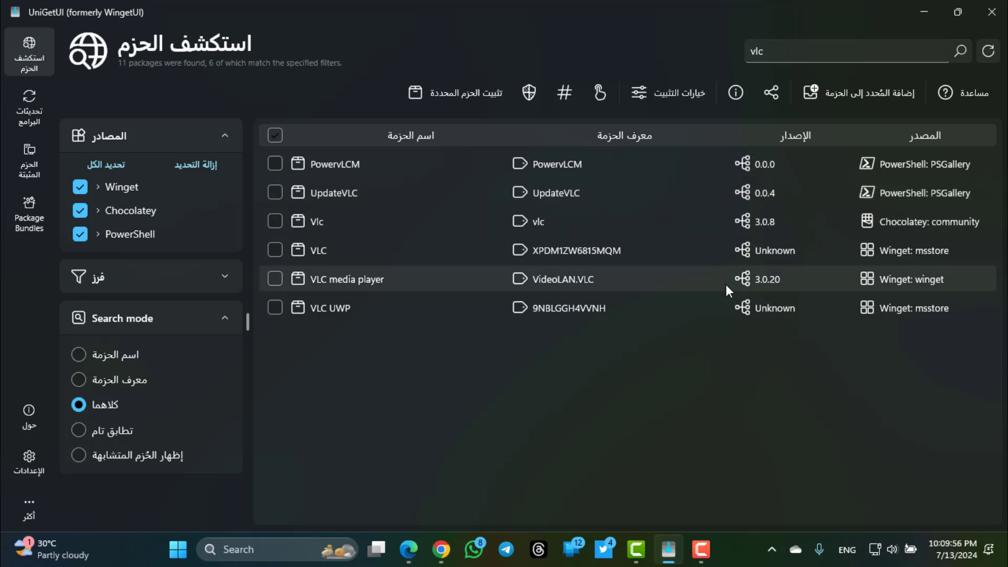
# Review the package details of VLC media player from the winget source and mark that package for installation
pyautogui.click(550, 280)
pyautogui.doubleClick(551, 279)
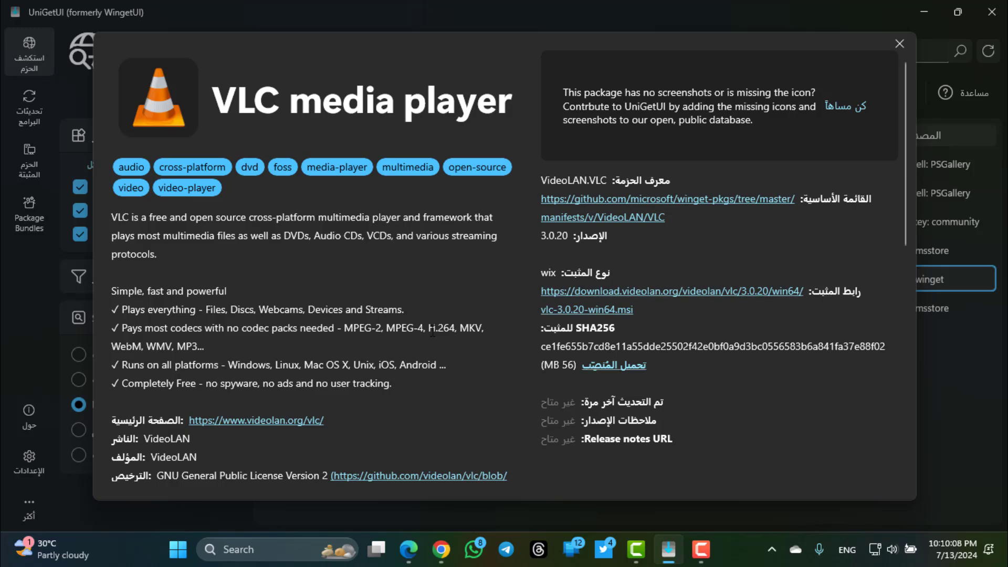
pyautogui.scroll(-6, 433, 331)
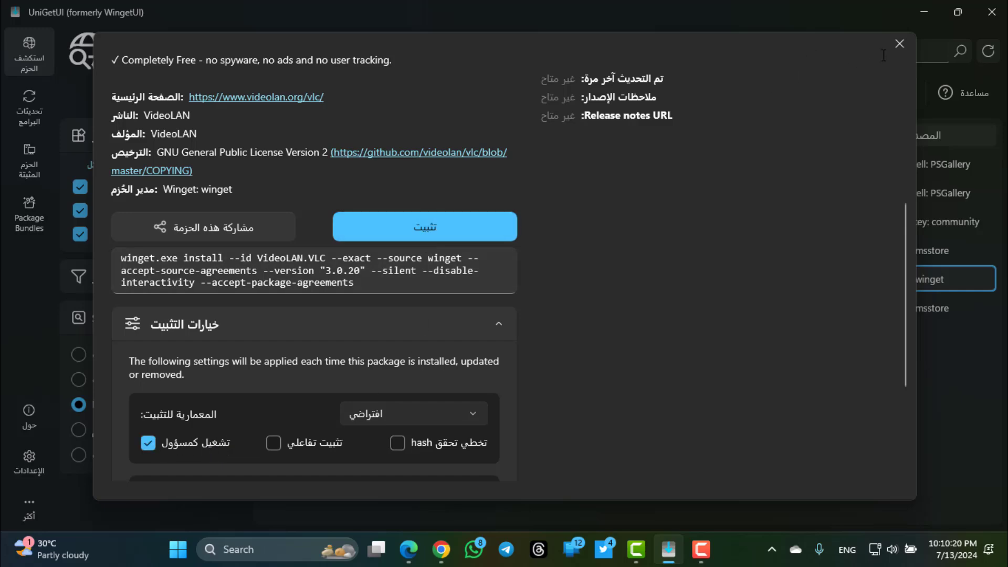
pyautogui.click(900, 43)
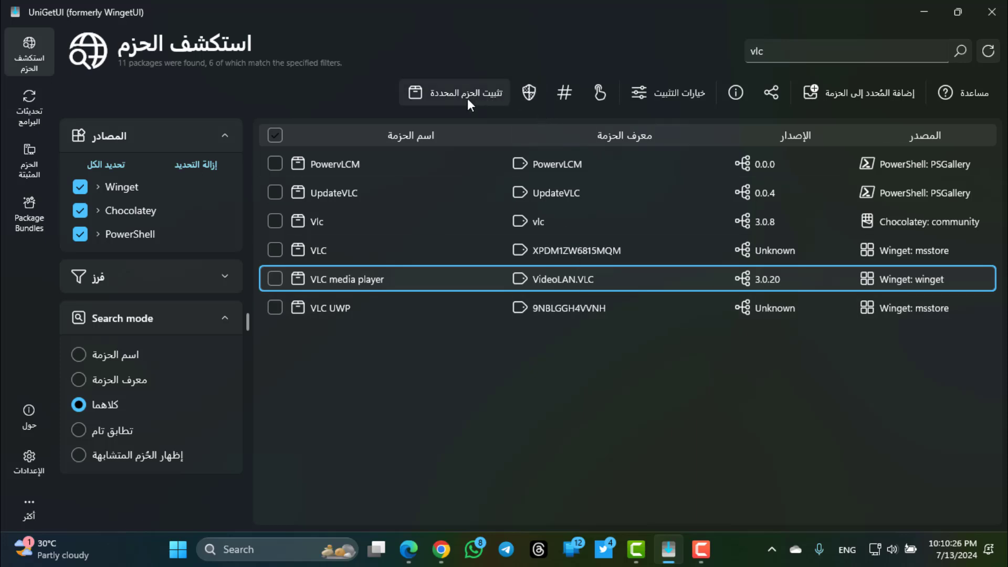
pyautogui.click(275, 278)
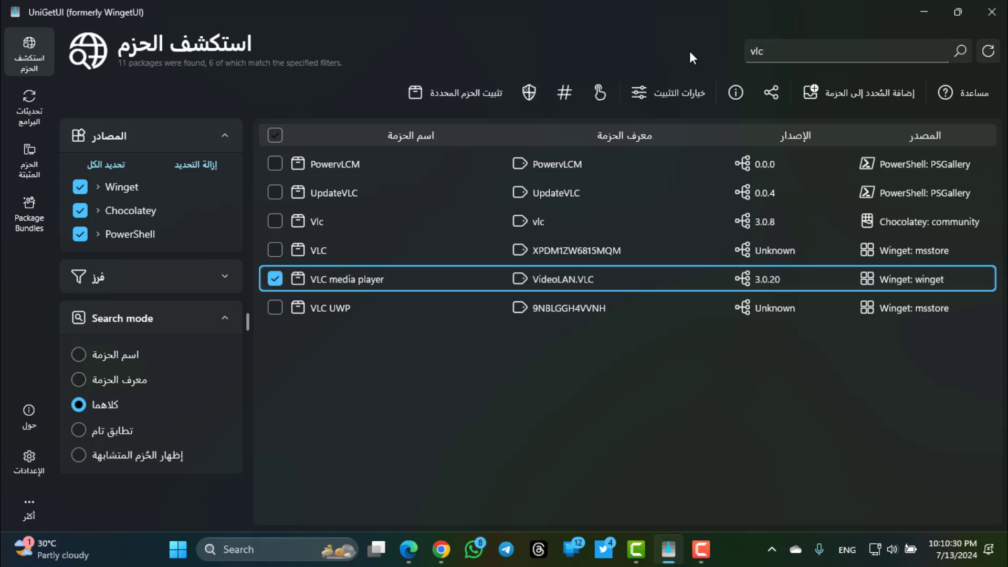
# Search the available packages for "uninstall" and look through the results down to the end of the list
pyautogui.click(773, 50)
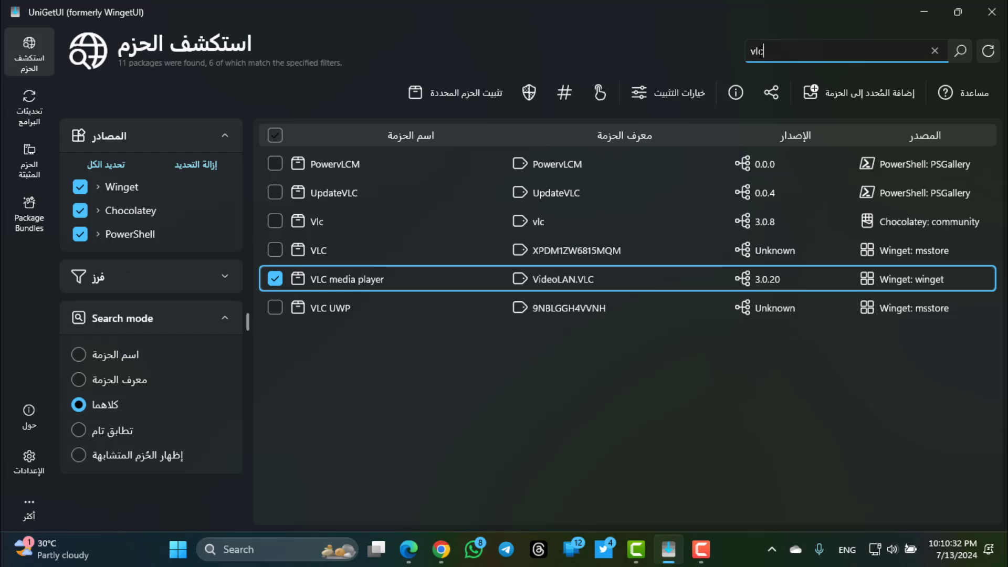
pyautogui.doubleClick(802, 50)
pyautogui.write('uninstall')
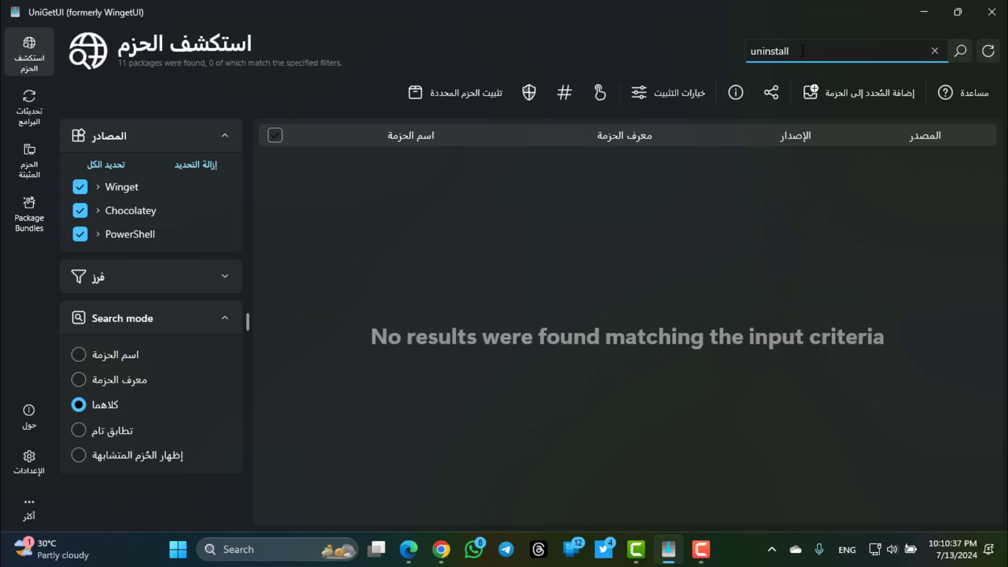
pyautogui.press('Return')
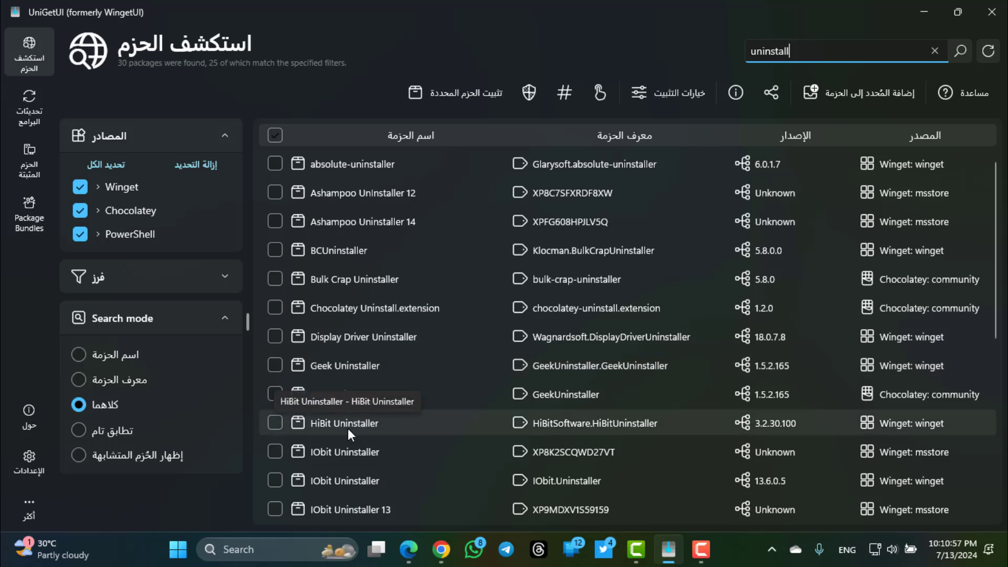
pyautogui.scroll(-5, 339, 455)
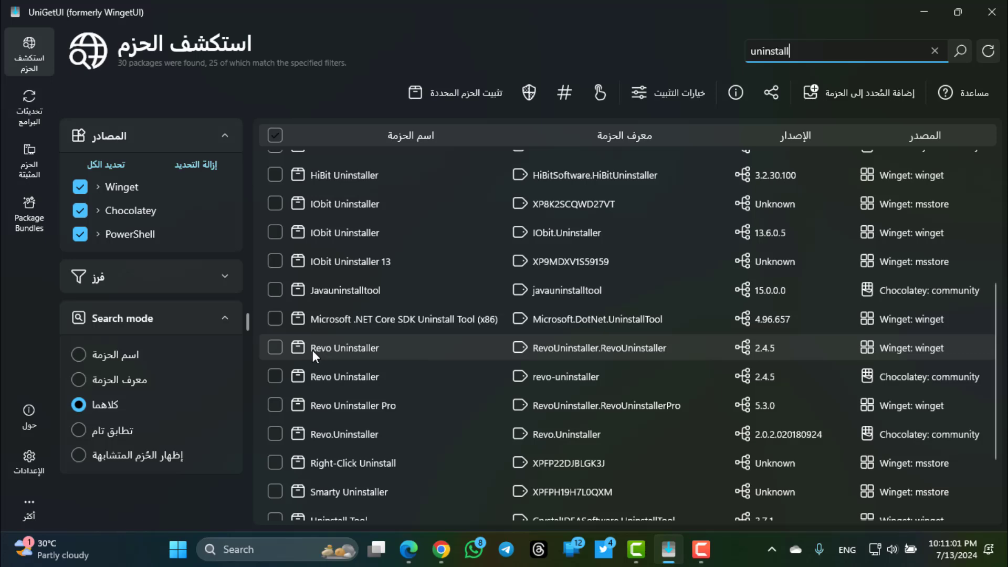
pyautogui.scroll(-2, 355, 349)
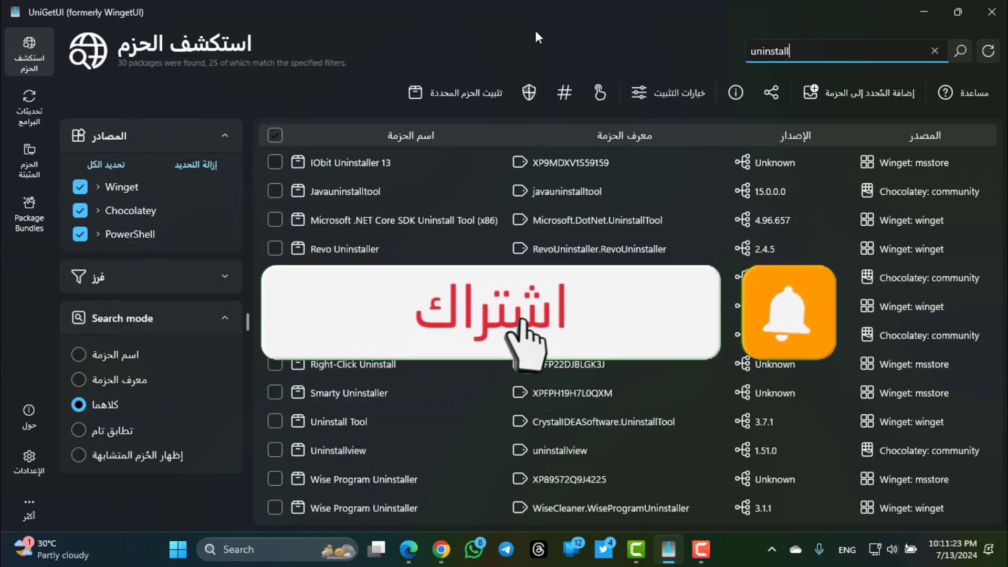
# Search the available packages for "snipping Tool" and view the details of the Snipping Tool package from the msstore source
pyautogui.hotkey('ctrl', 'a')
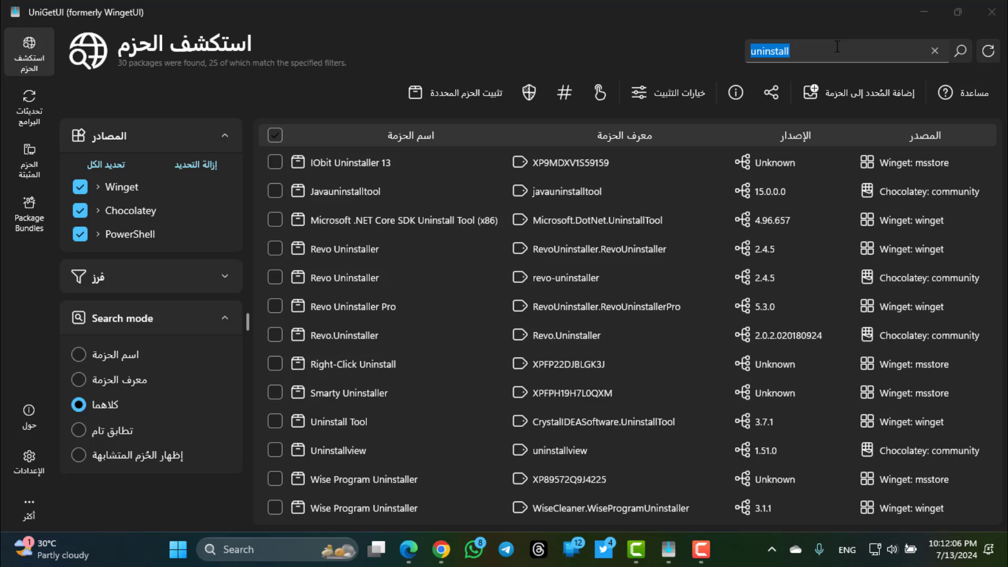
pyautogui.hotkey('alt', 'Tab')
pyautogui.write('snipping Tool')
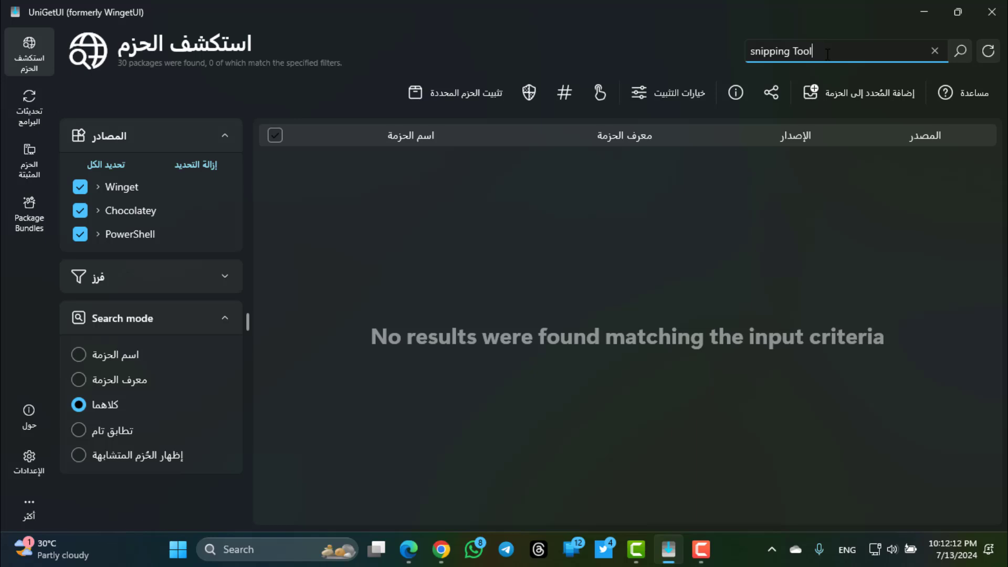
pyautogui.press('Return')
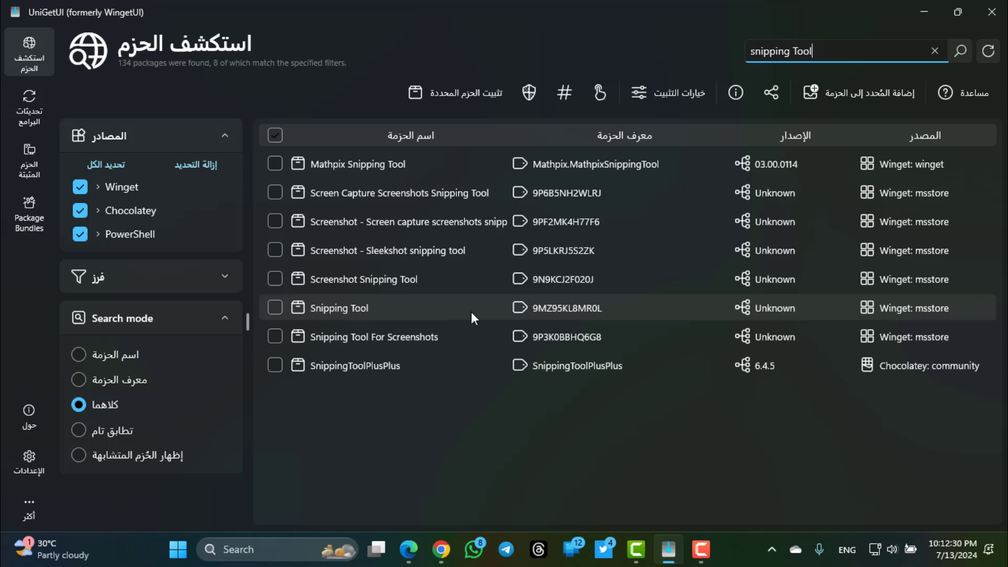
pyautogui.doubleClick(339, 311)
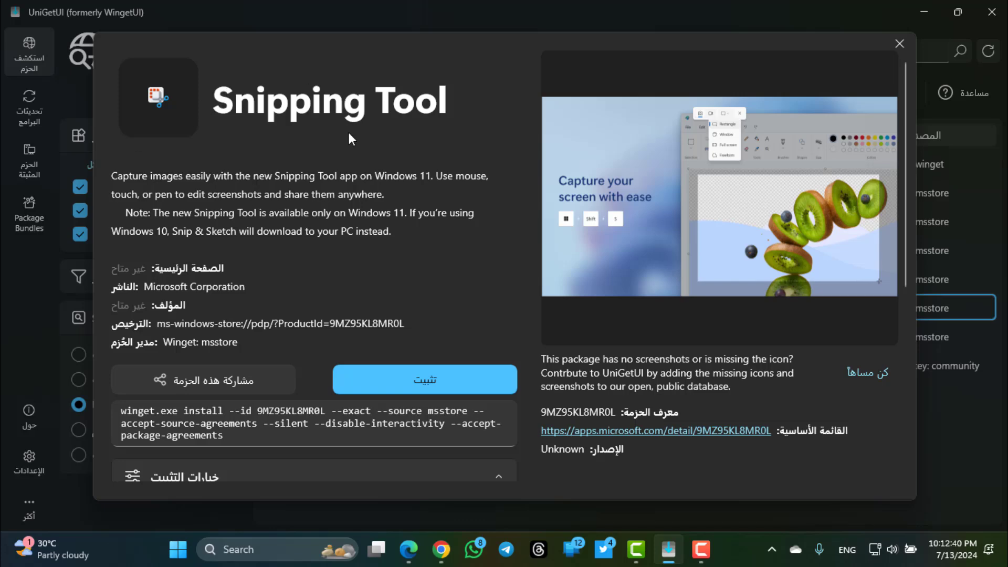
pyautogui.click(899, 44)
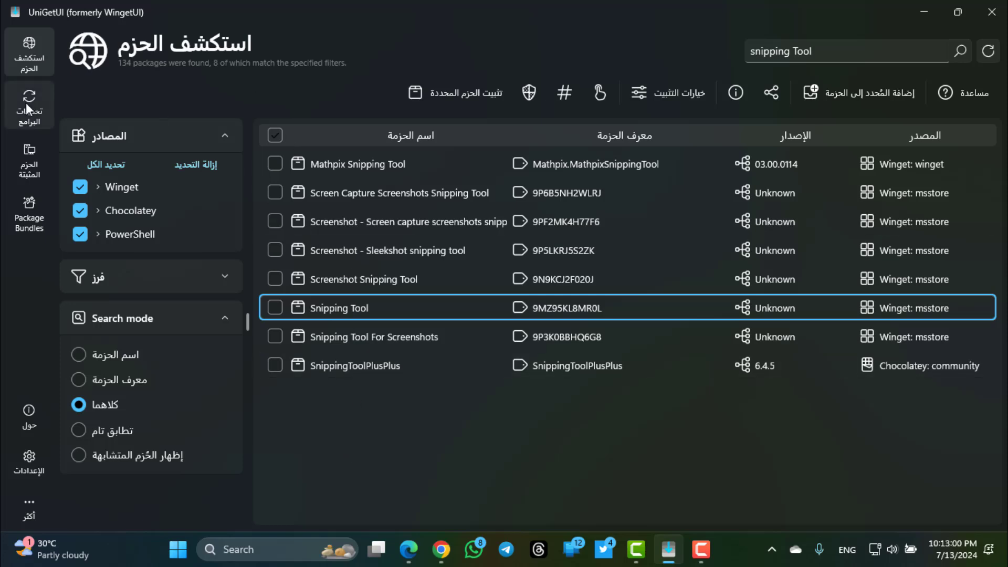
# Check again for available software updates and look through the list of installed packages
pyautogui.click(27, 102)
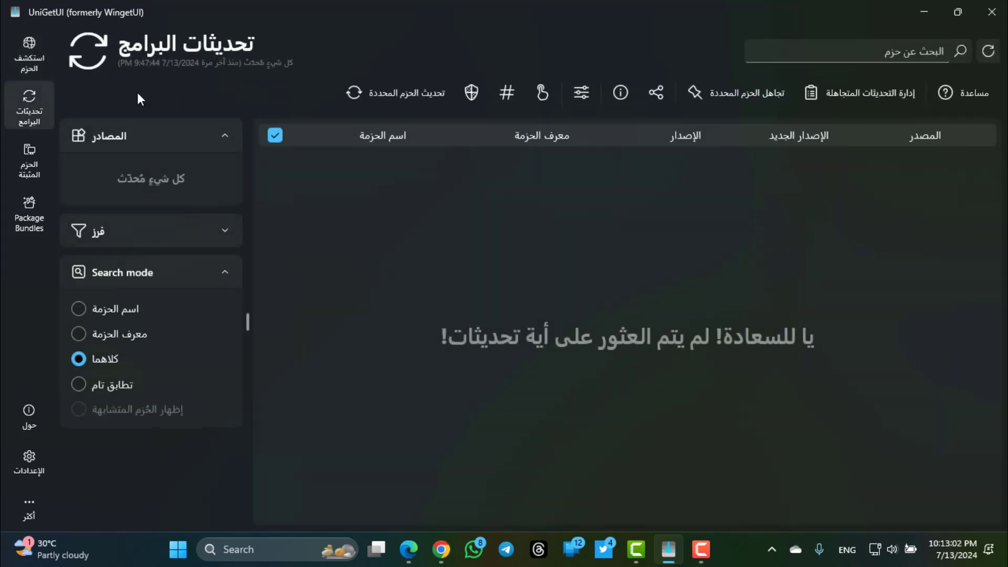
pyautogui.click(990, 52)
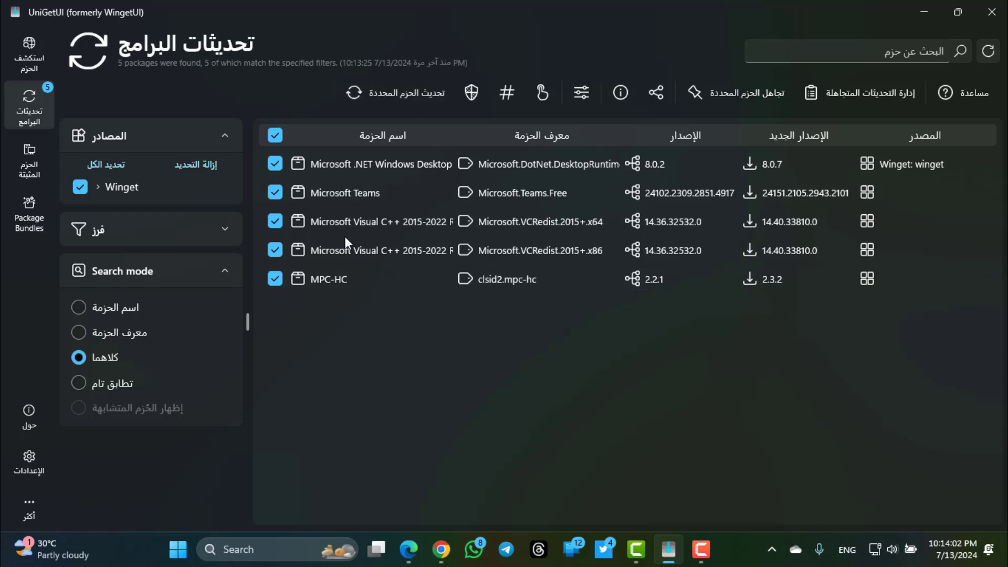
pyautogui.click(34, 156)
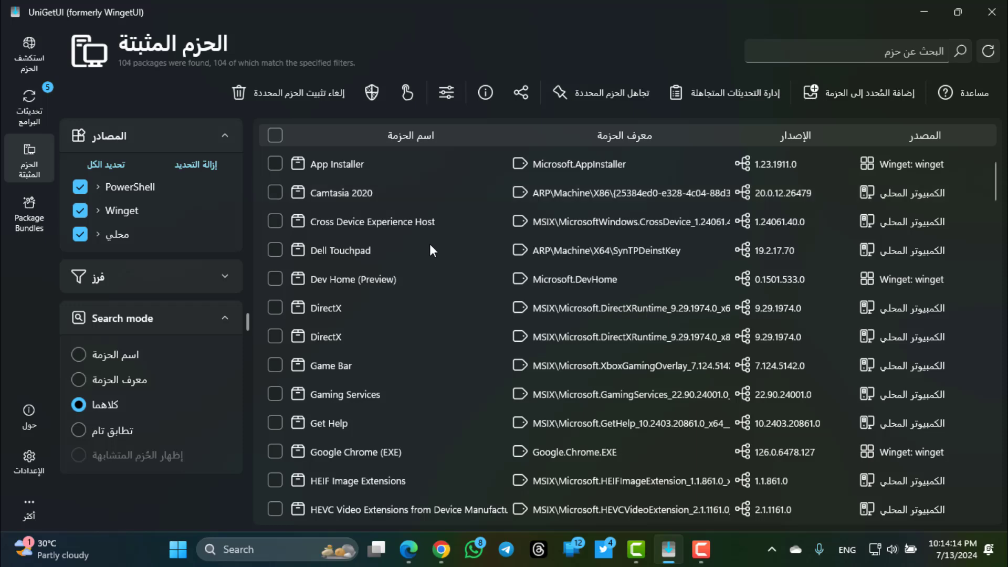
pyautogui.scroll(-5, 414, 336)
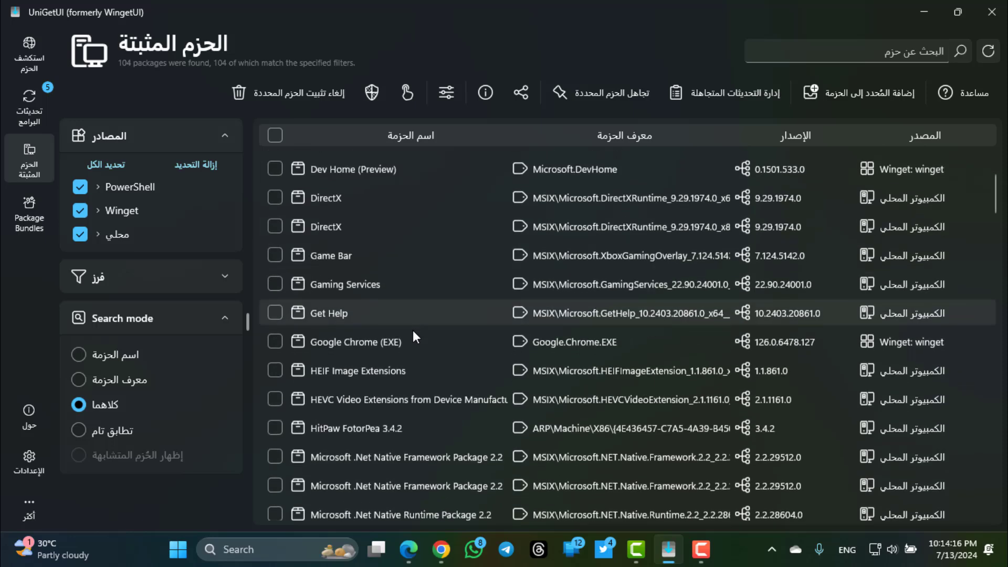
pyautogui.scroll(-3, 413, 330)
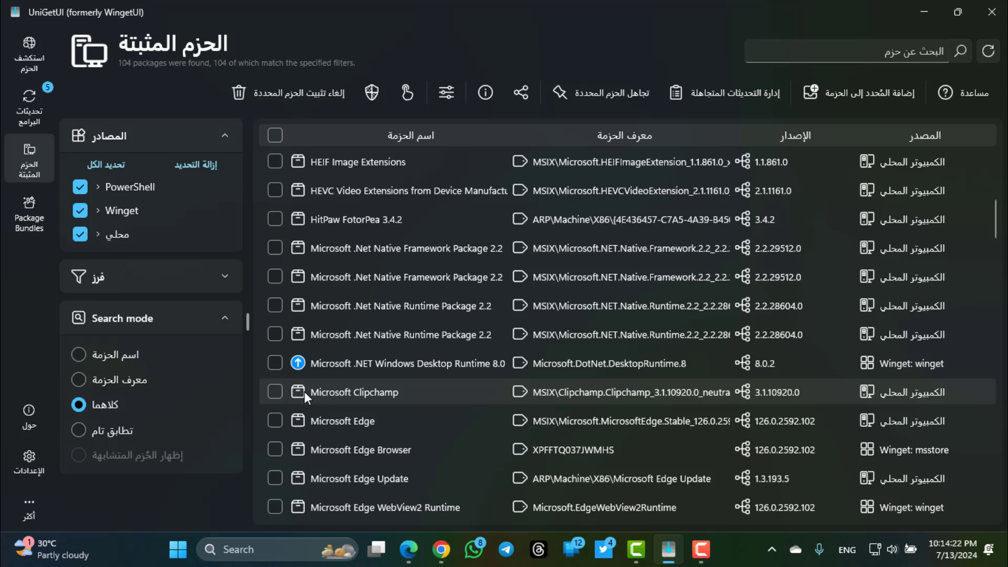
# Mark Microsoft Clipchamp and Microsoft Edge in the installed packages and clear both selections again
pyautogui.click(273, 390)
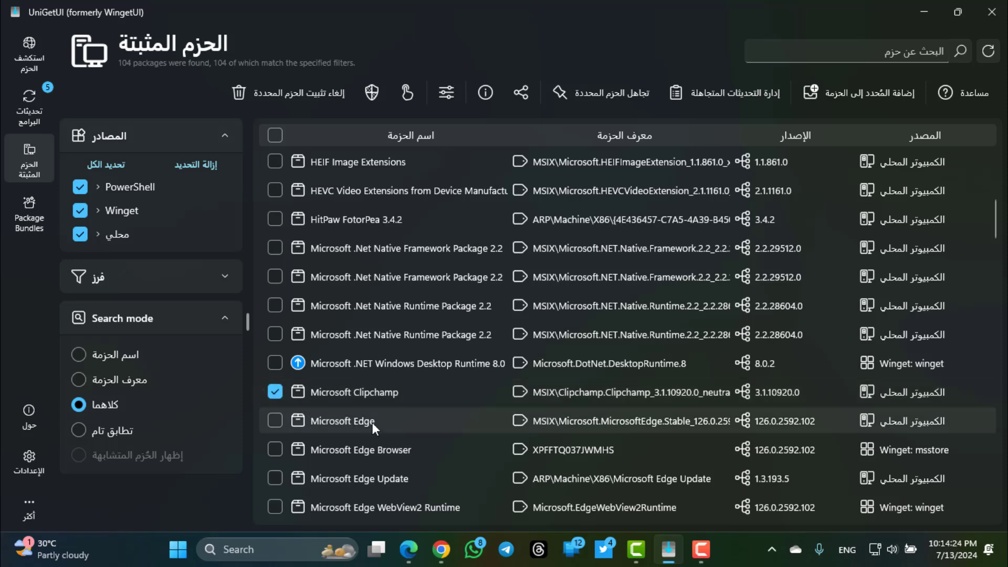
pyautogui.click(275, 421)
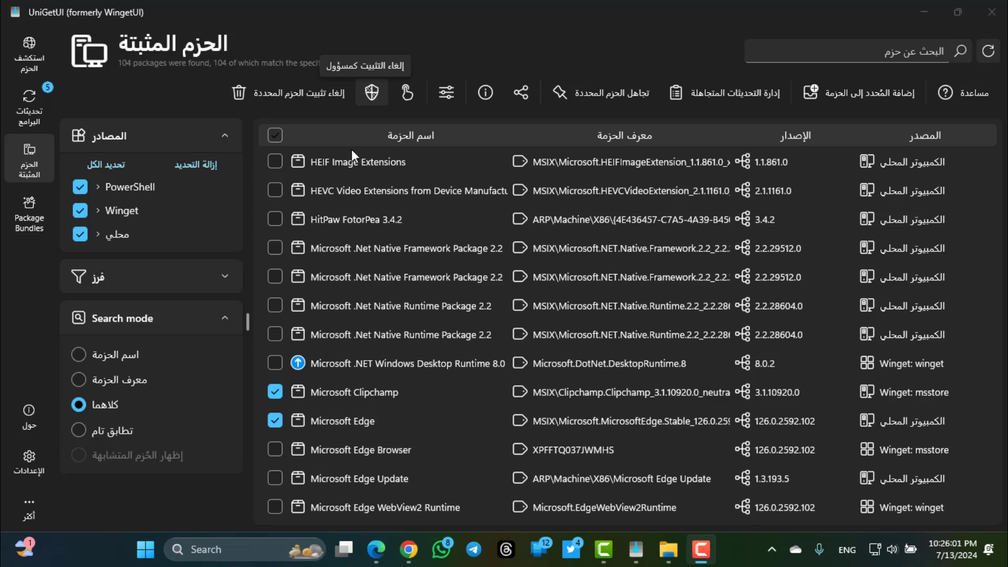
pyautogui.click(277, 395)
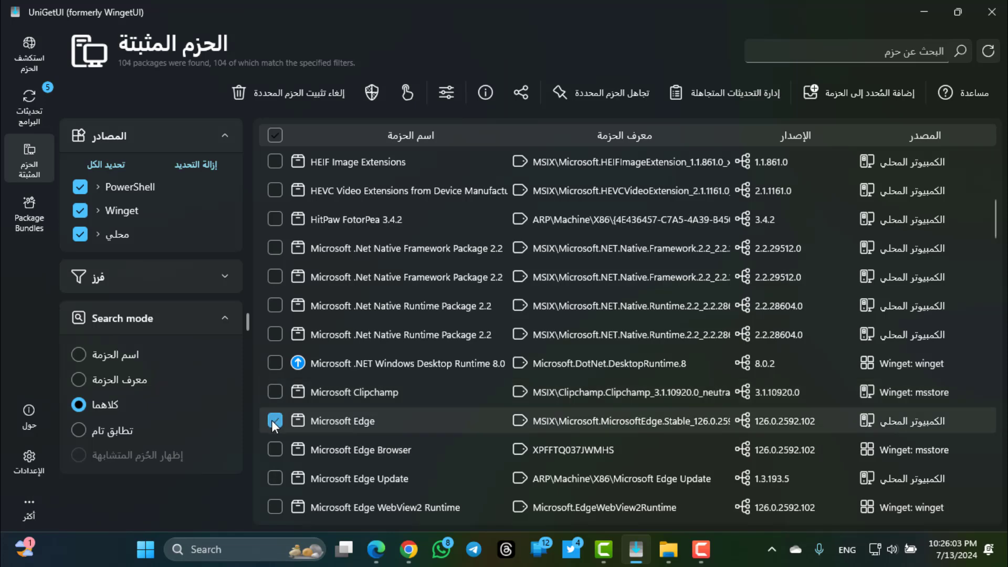
pyautogui.click(274, 420)
# Select only MPC-HC among the installed packages and add it to a package bundle
pyautogui.scroll(-5, 446, 344)
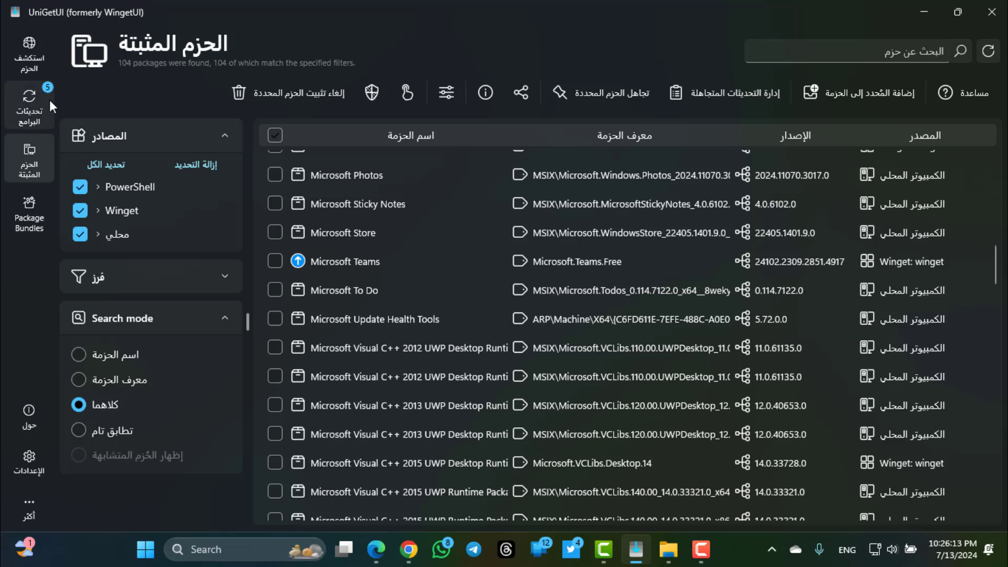
pyautogui.scroll(-6, 370, 314)
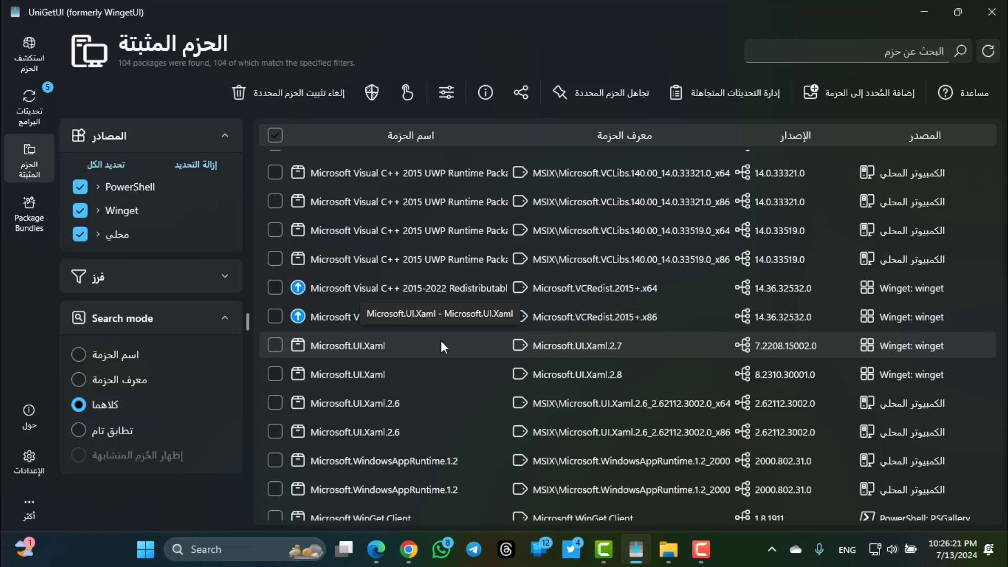
pyautogui.scroll(-5, 443, 341)
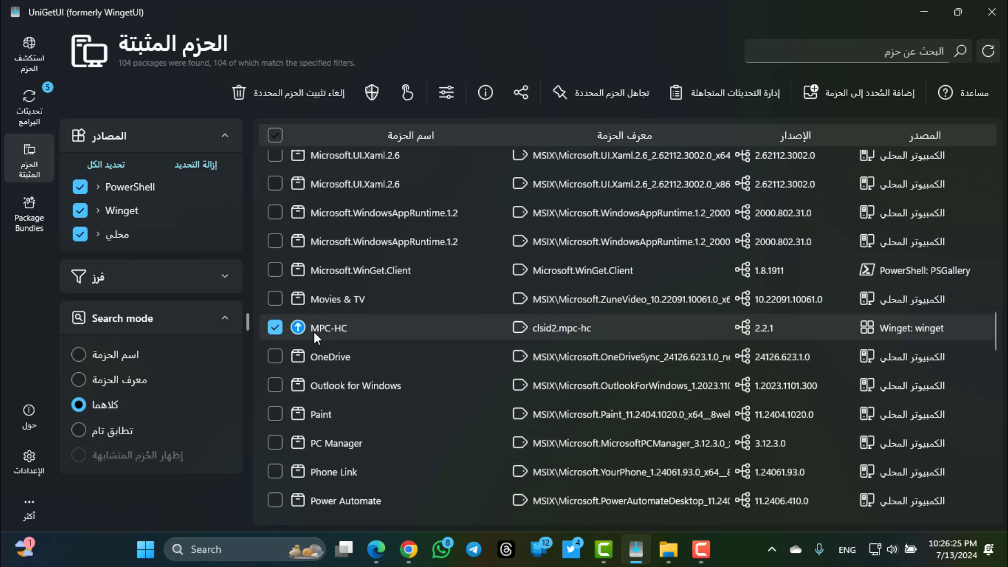
pyautogui.click(273, 333)
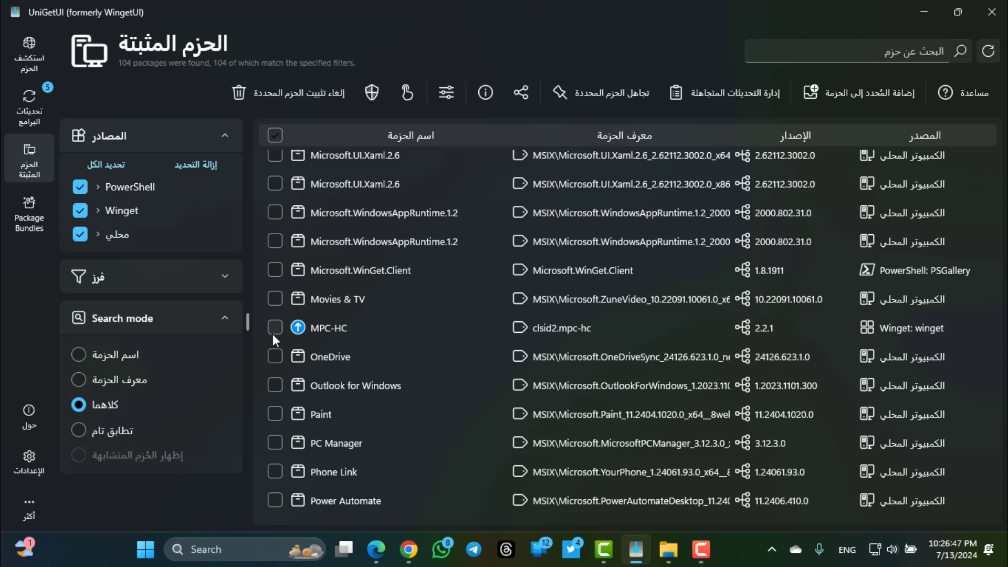
pyautogui.click(275, 328)
pyautogui.click(836, 92)
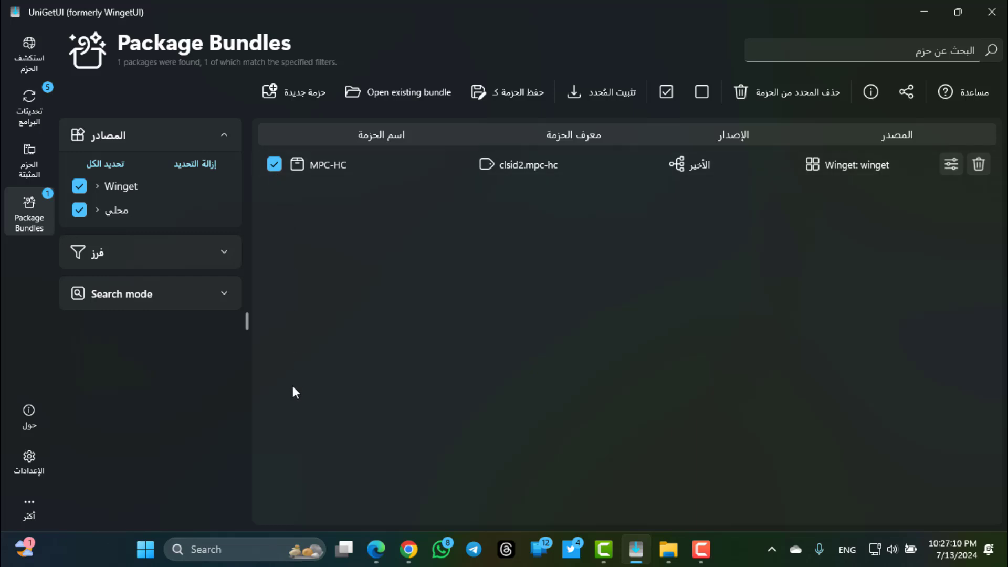
# Save the bundle as "Package bundle" in JSON format in a new Downloads folder named "نسخة احتياطية للبرامج" and close the folder window
pyautogui.click(509, 94)
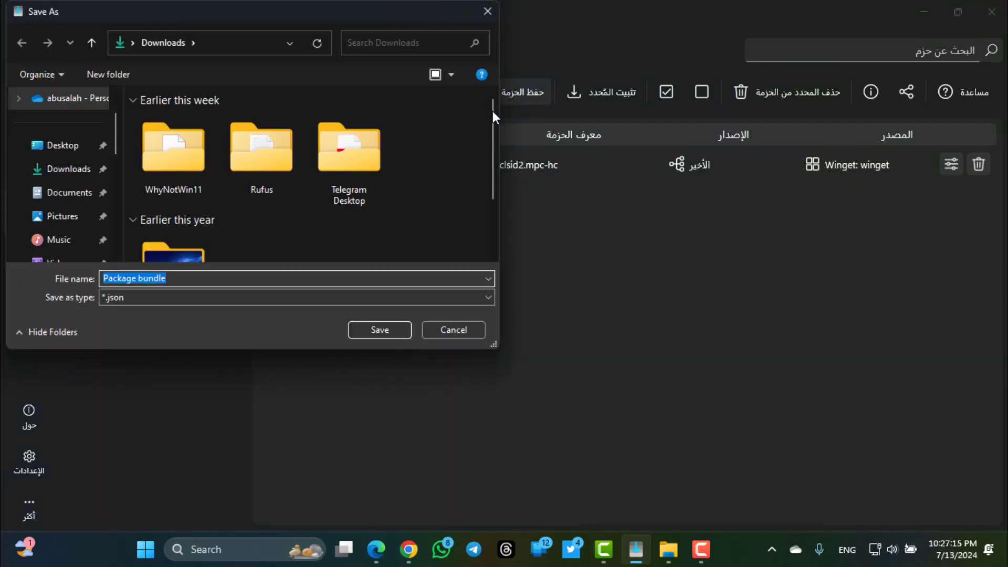
pyautogui.click(50, 177)
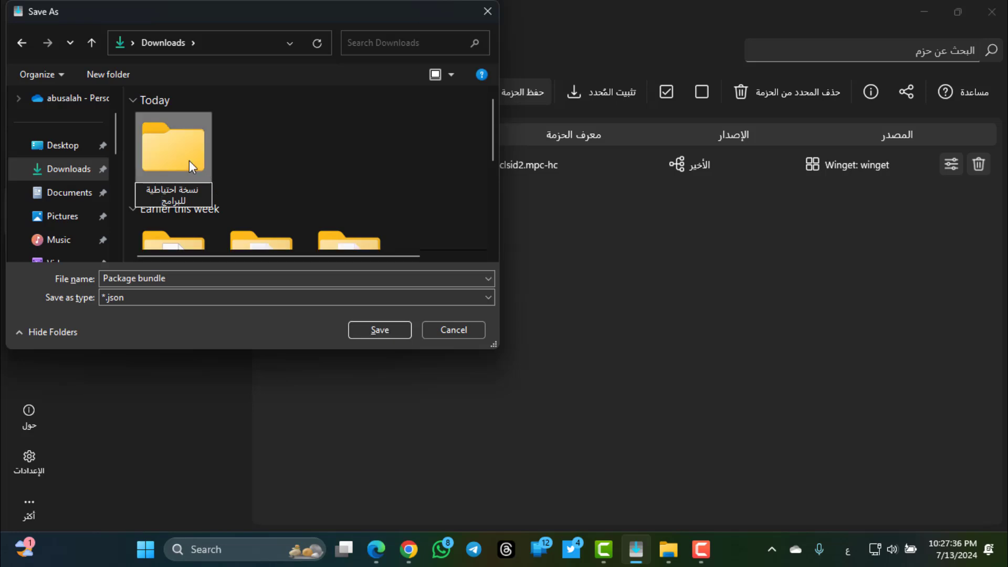
pyautogui.doubleClick(189, 159)
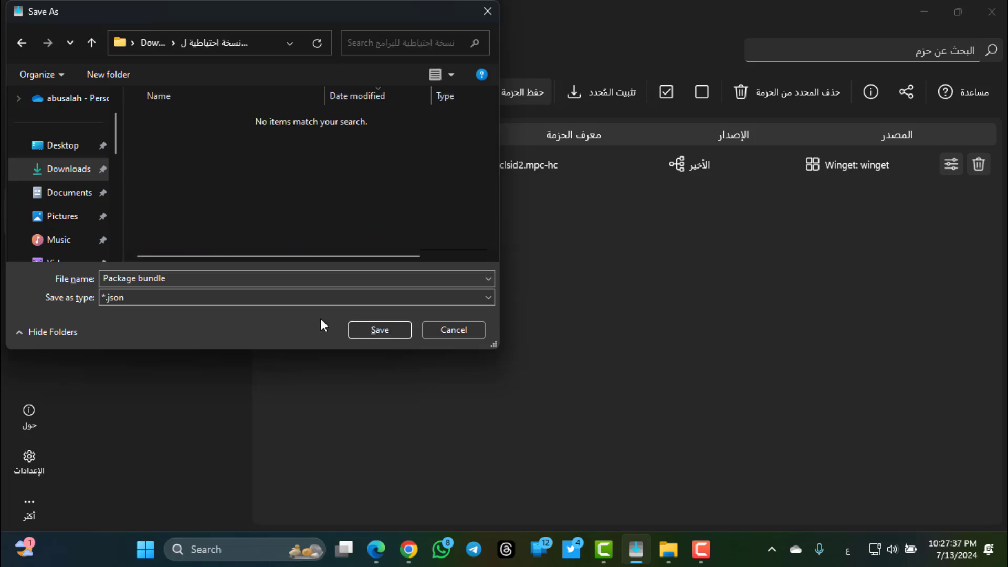
pyautogui.click(389, 338)
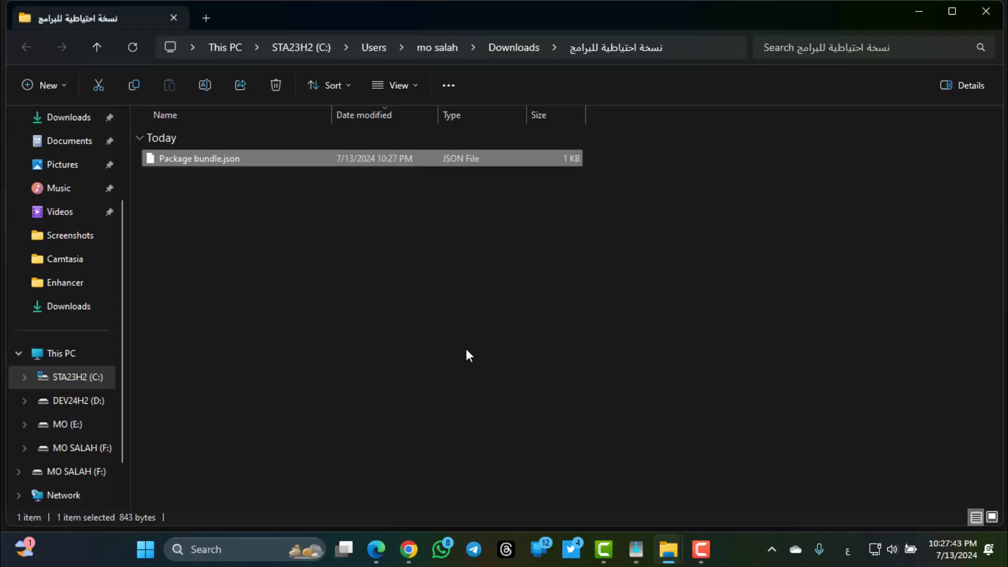
pyautogui.click(996, 18)
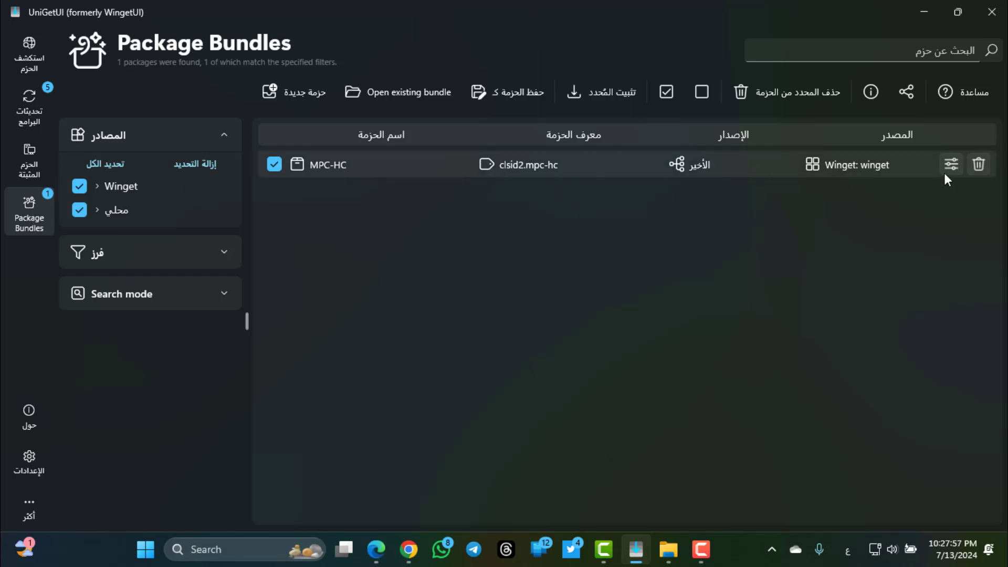
# Remove MPC-HC from the current bundle and restore the list by opening the saved "Package bundle.json" from the backup folder
pyautogui.click(979, 164)
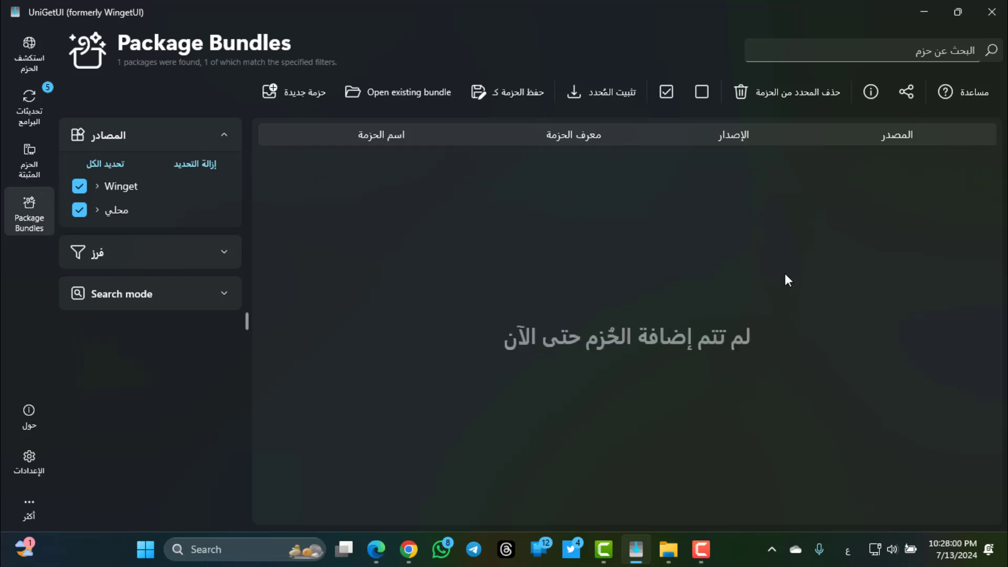
pyautogui.hotkey('alt', 'shift')
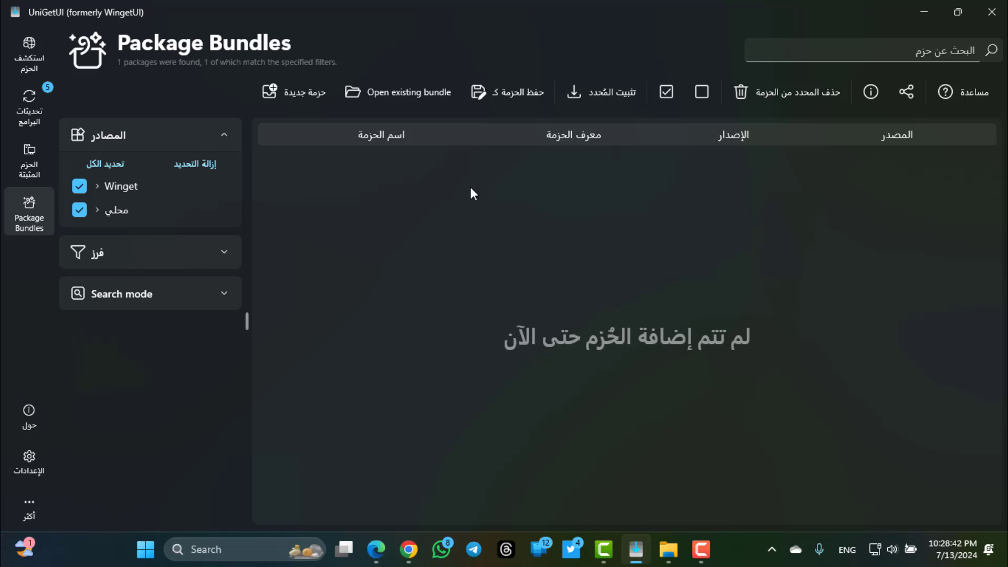
pyautogui.click(398, 99)
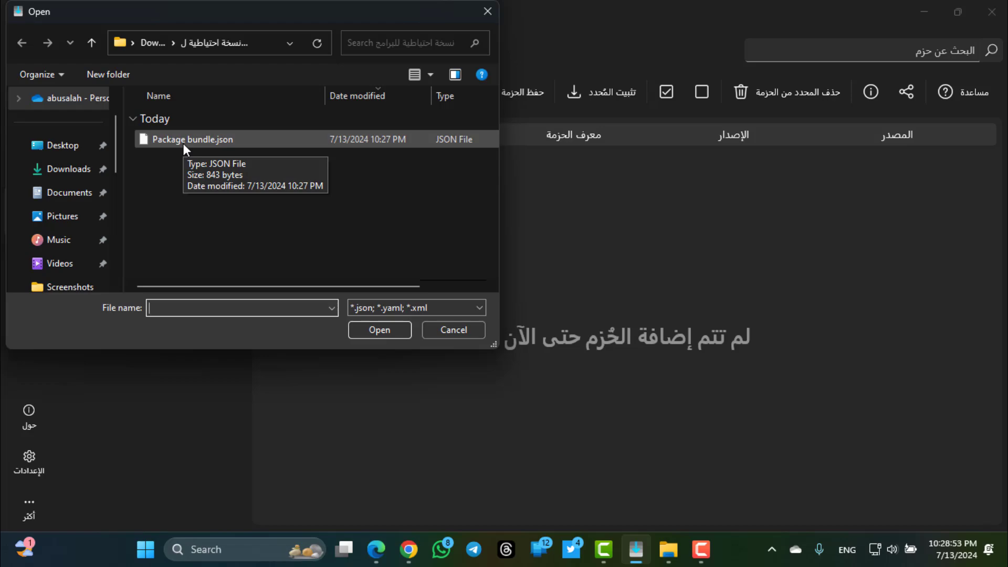
pyautogui.click(176, 139)
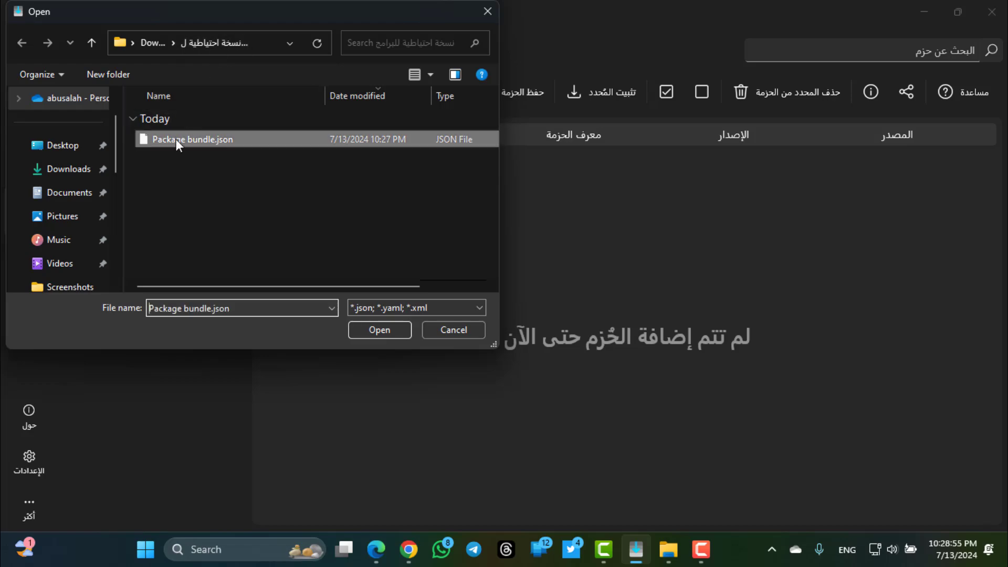
pyautogui.click(388, 328)
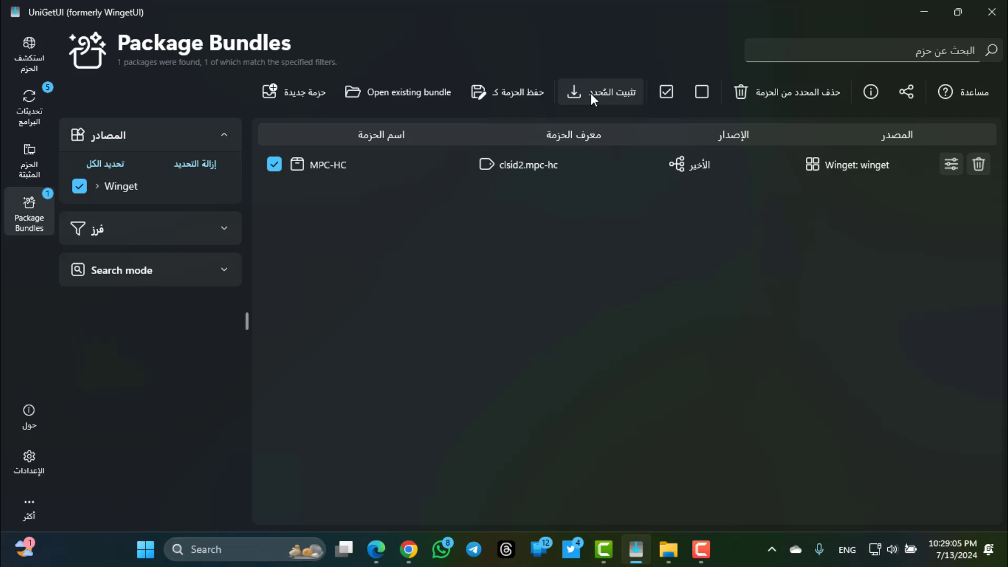
# Look over the installed packages and software updates, and clear the "snipping Tool" search in package discovery
pyautogui.click(36, 176)
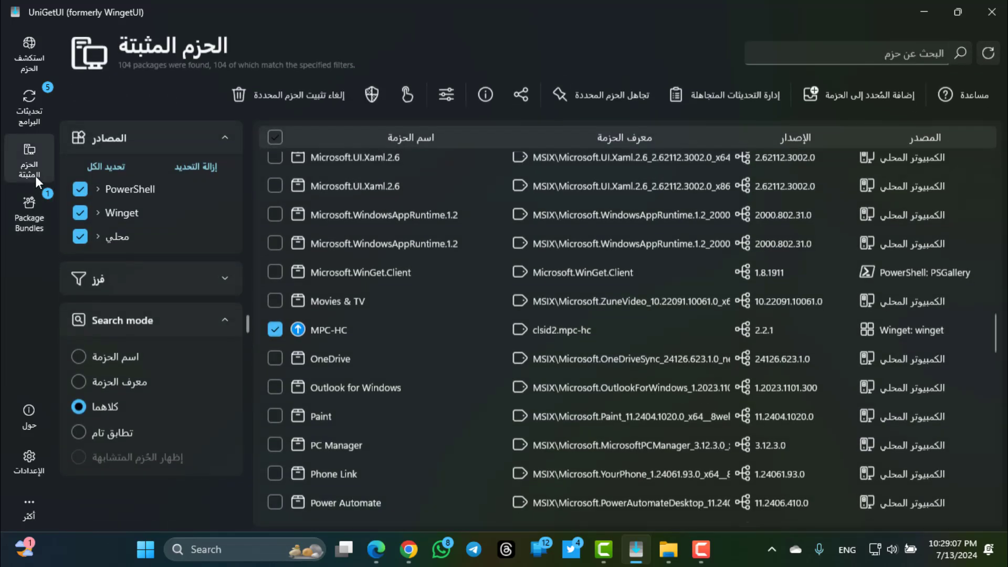
pyautogui.click(38, 111)
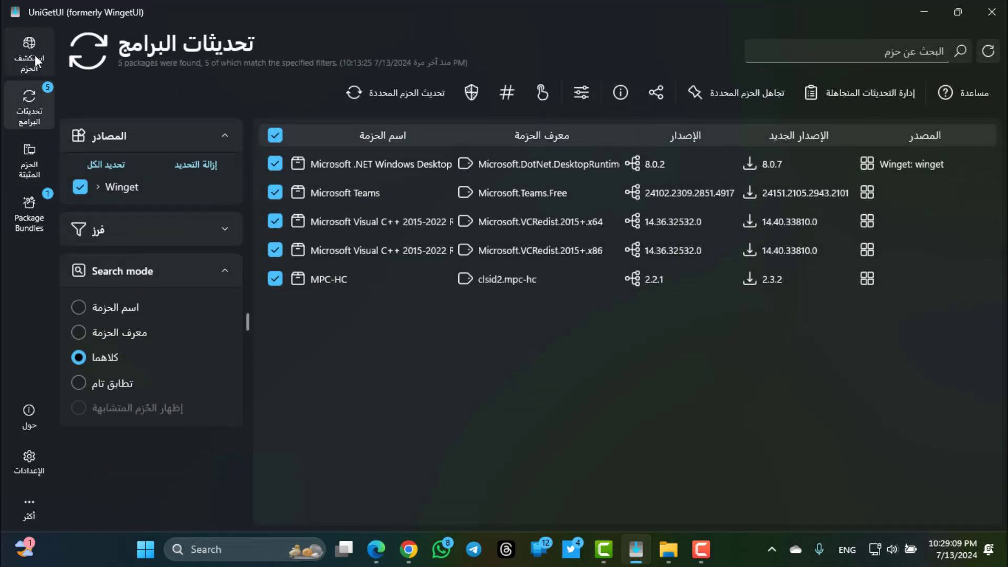
pyautogui.click(35, 55)
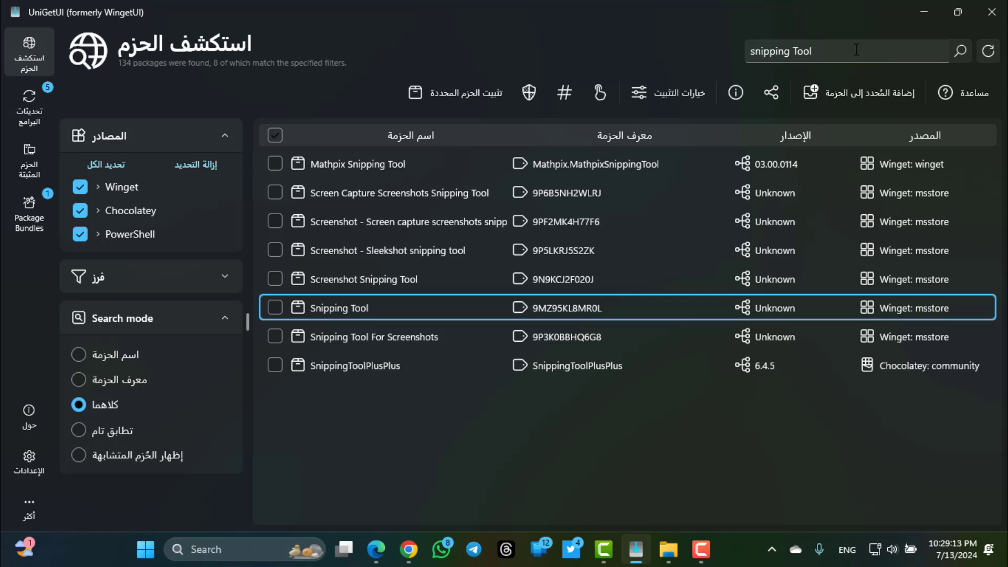
pyautogui.hotkey('ctrl', 'f')
pyautogui.press('BackSpace')
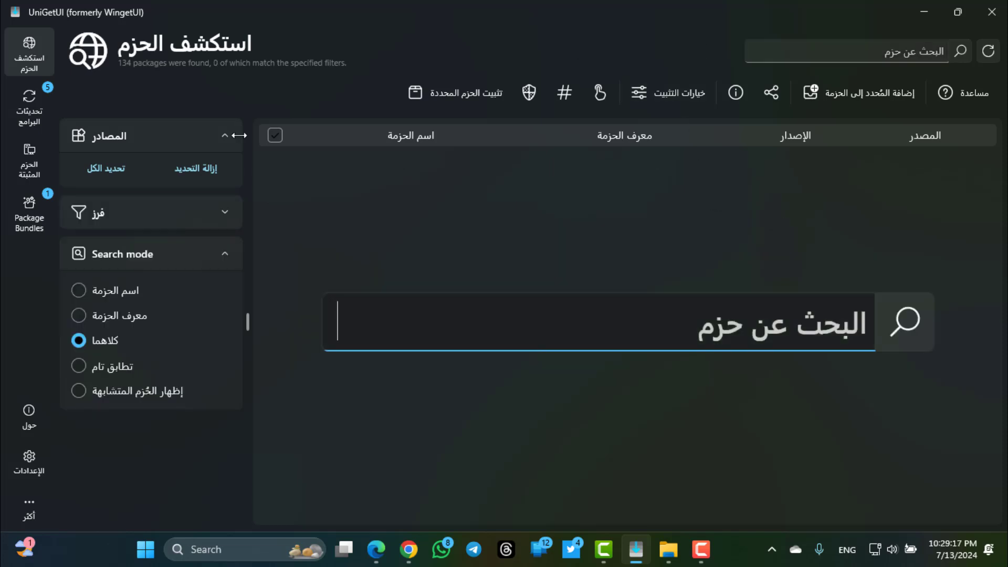
# Review the software updates and the installed packages once more, and return to package discovery
pyautogui.click(43, 104)
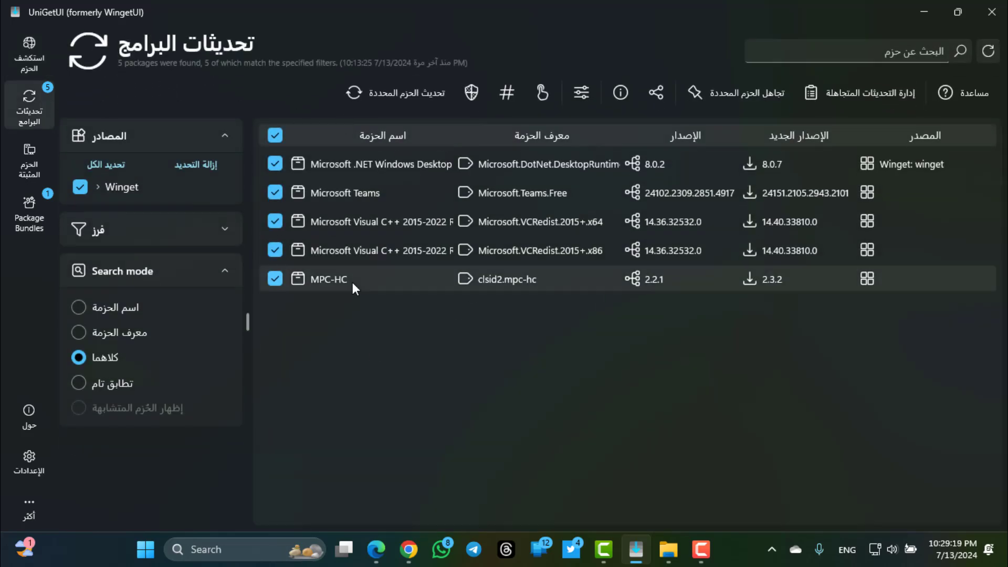
pyautogui.click(32, 153)
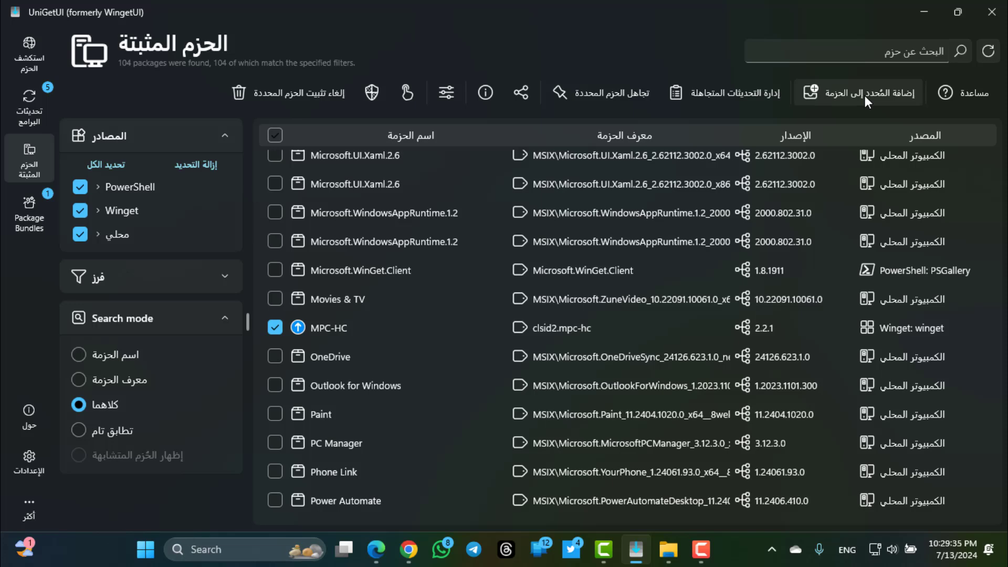
pyautogui.click(42, 64)
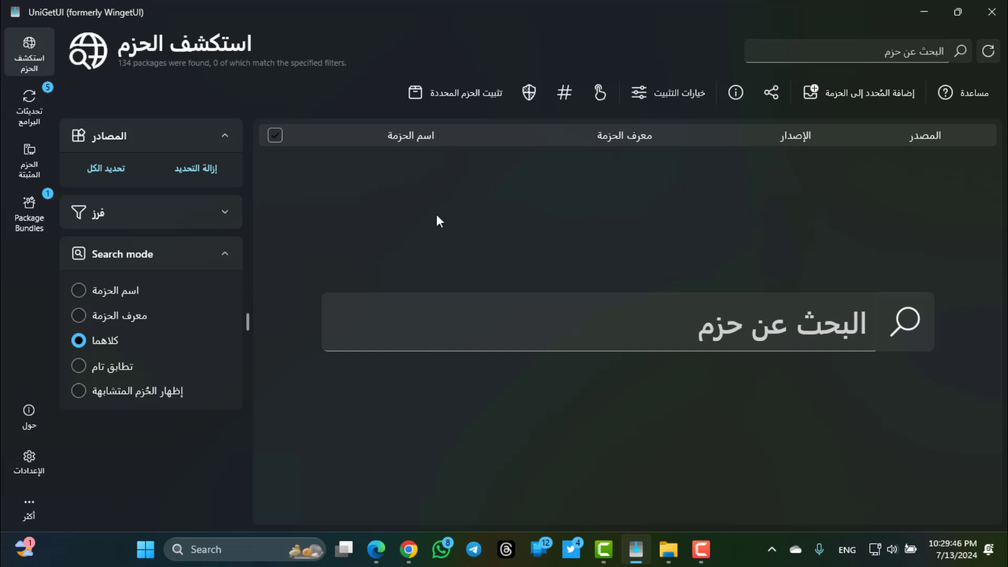